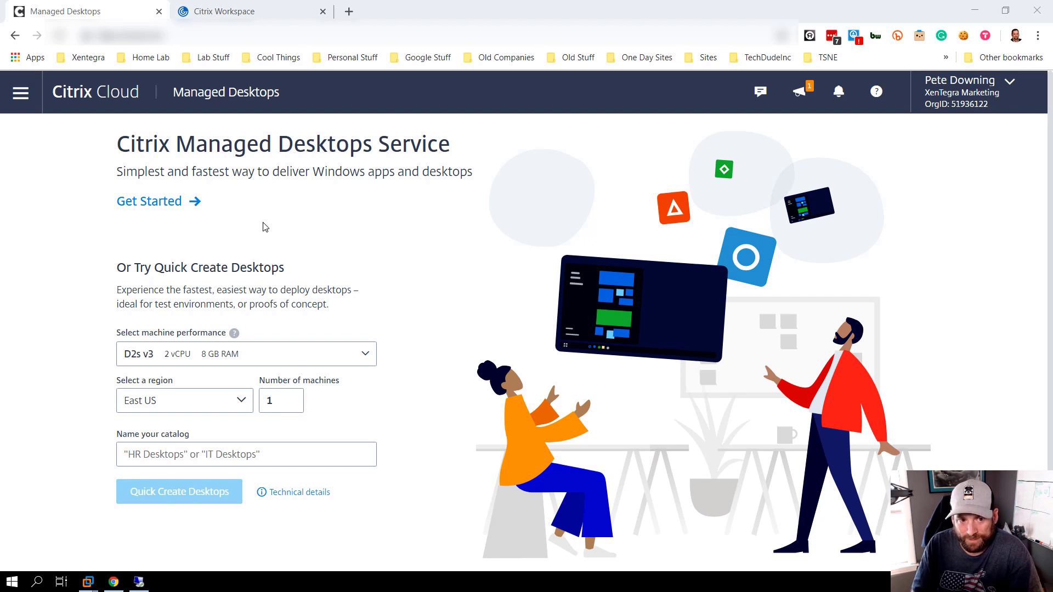
- Continue past the Managed Desktops intro page to the Catalogs list showing XT Demo and XT Pooled
{"action": "left_click", "coordinate": [156, 204]}
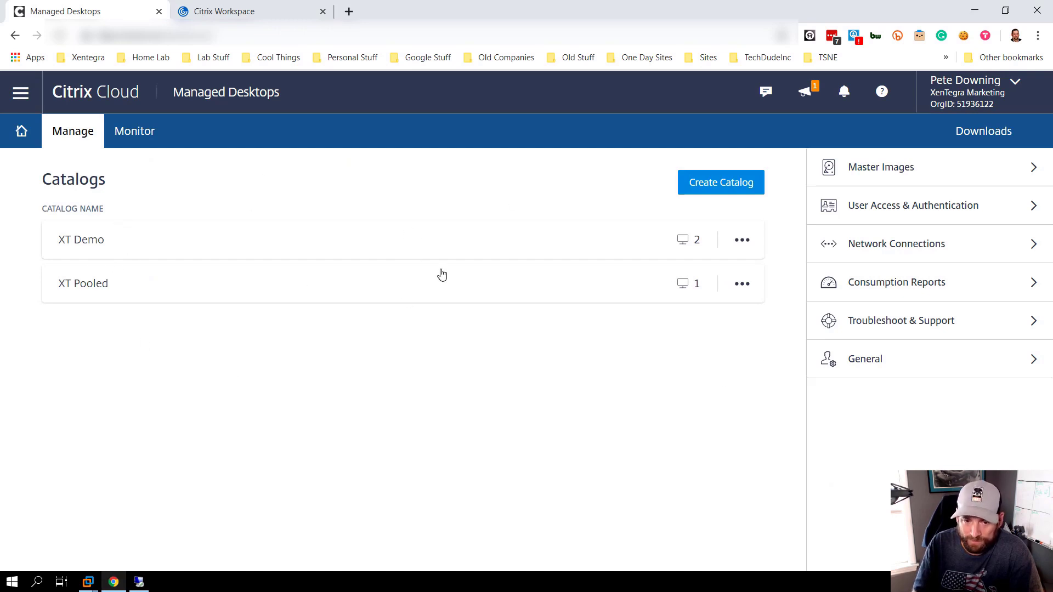
- Open the XT Pooled catalog and show its Subscribers tab with two training.lab users
{"action": "left_click_drag", "start_coordinate": [79, 282], "coordinate": [86, 283]}
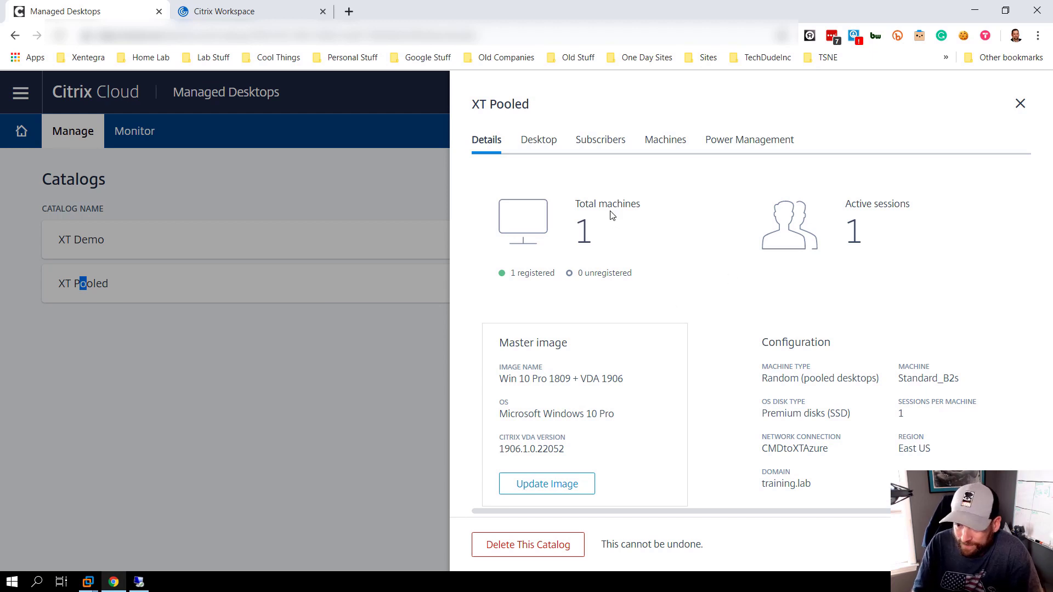
{"action": "left_click", "coordinate": [583, 140]}
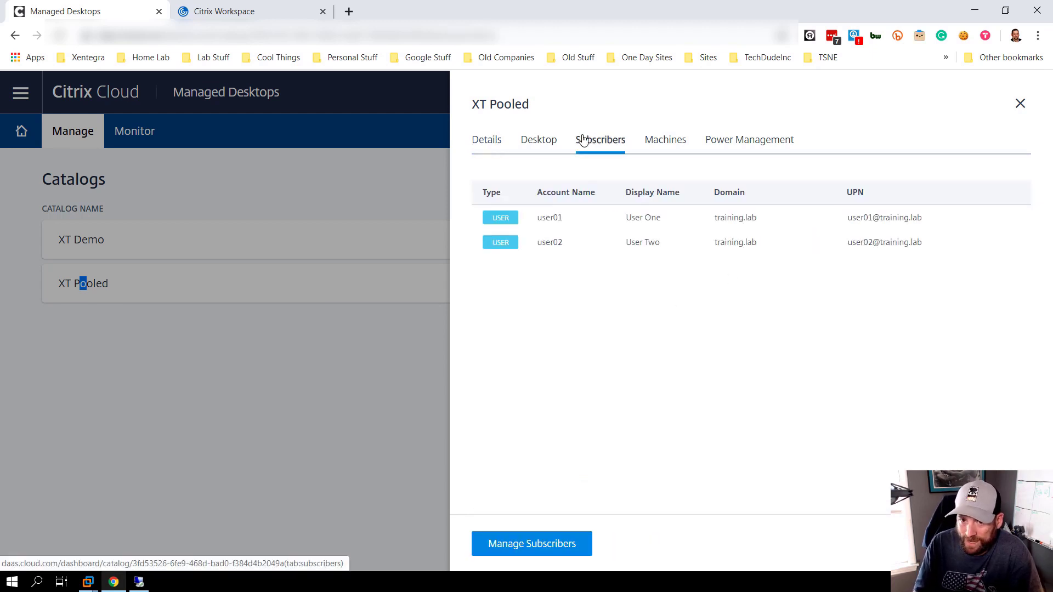
- Try a 'dom' search in XT Pooled's subscriber management unchanged, check its Desktop tab, and close the catalog
{"action": "left_click", "coordinate": [559, 551]}
{"action": "left_click", "coordinate": [521, 214]}
{"action": "type", "text": "domain"}
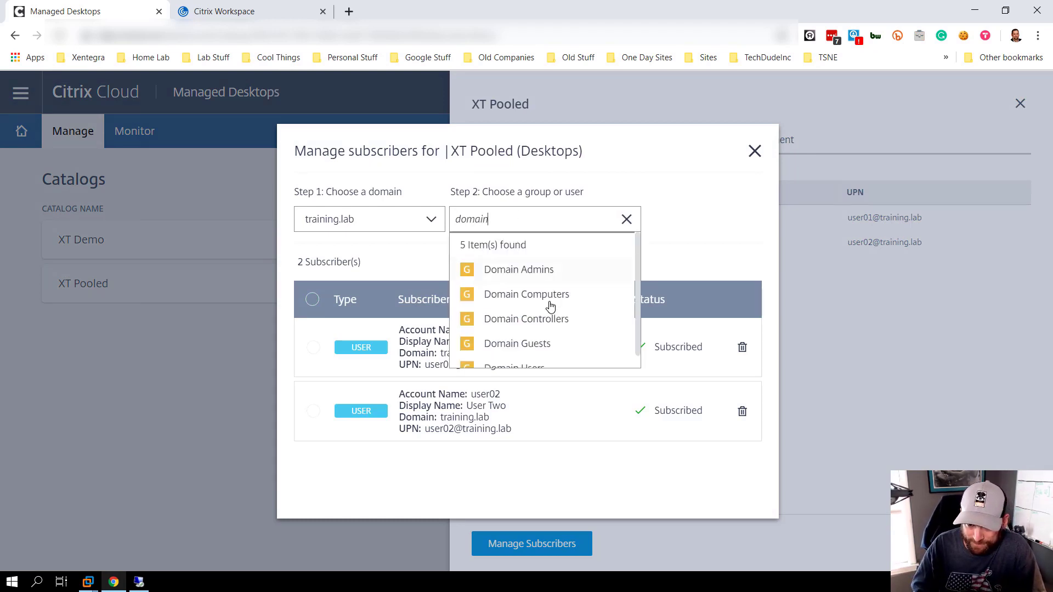
{"action": "scroll", "coordinate": [555, 321], "scroll_direction": "down", "scroll_amount": 1}
{"action": "left_click", "coordinate": [626, 219]}
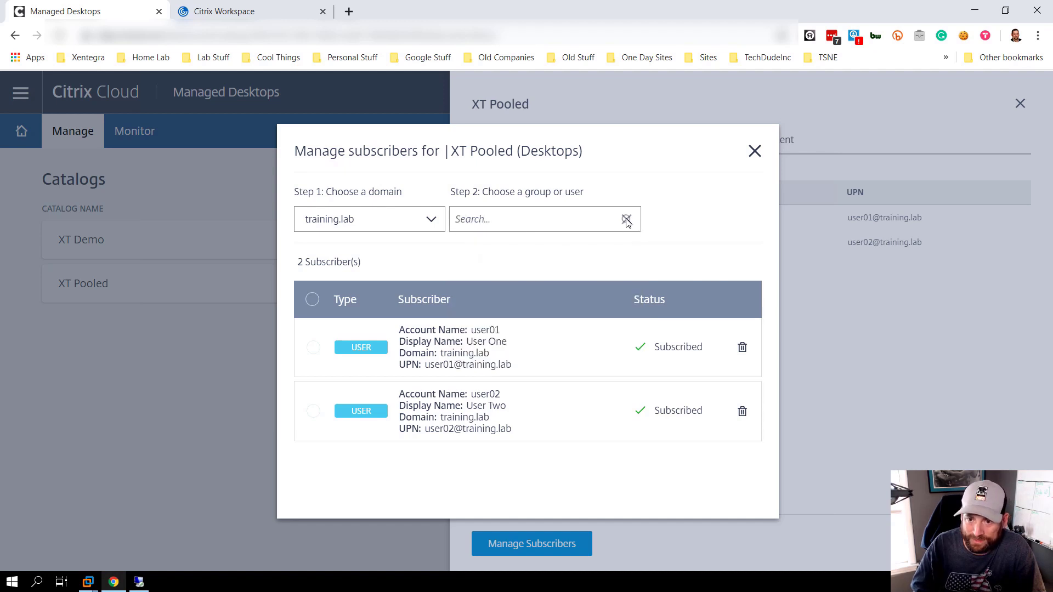
{"action": "left_click", "coordinate": [754, 150]}
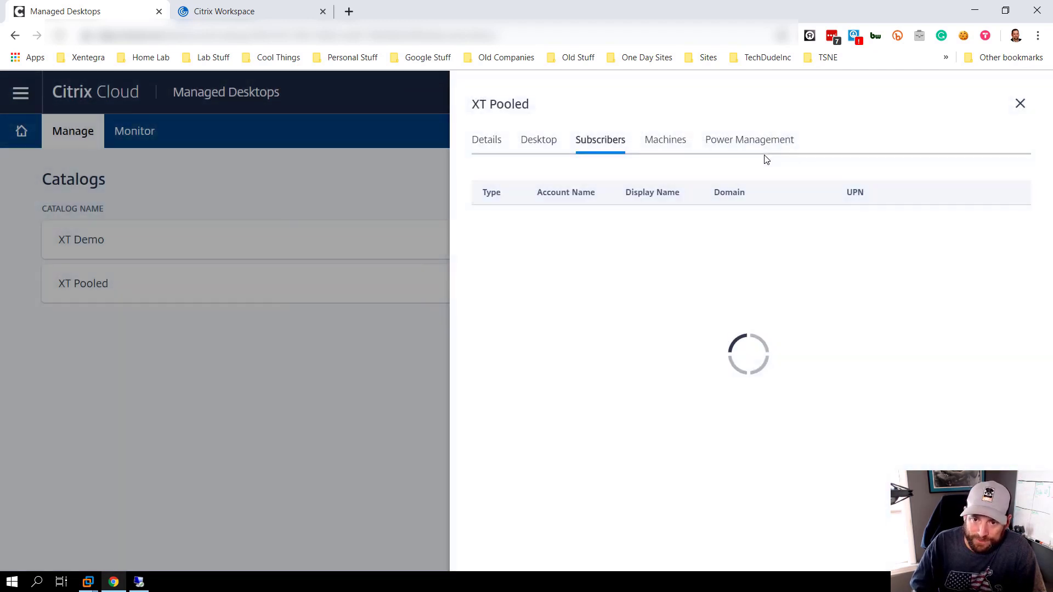
{"action": "left_click", "coordinate": [539, 140]}
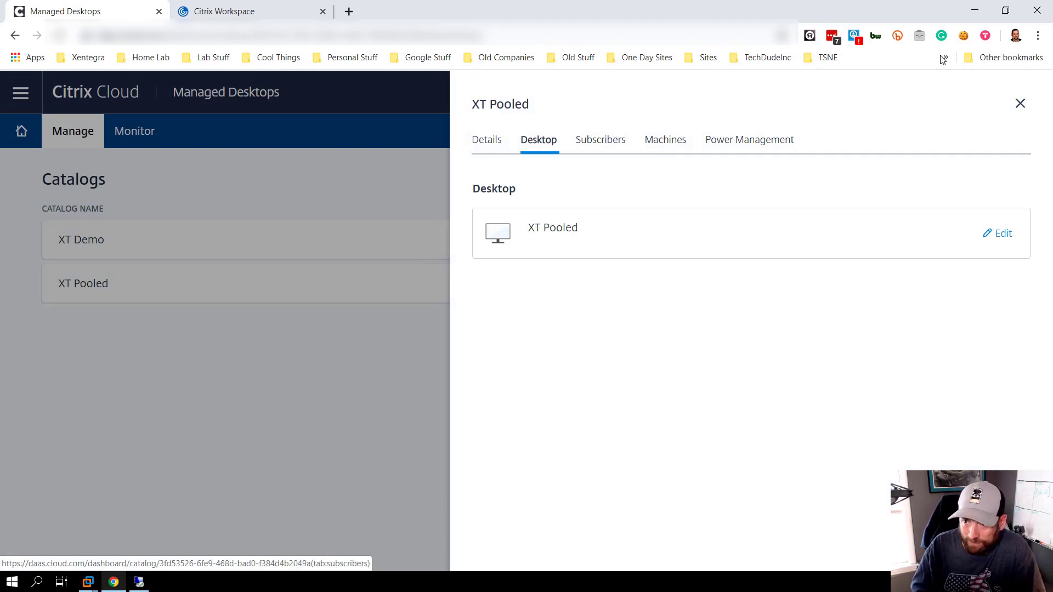
{"action": "left_click", "coordinate": [1022, 104]}
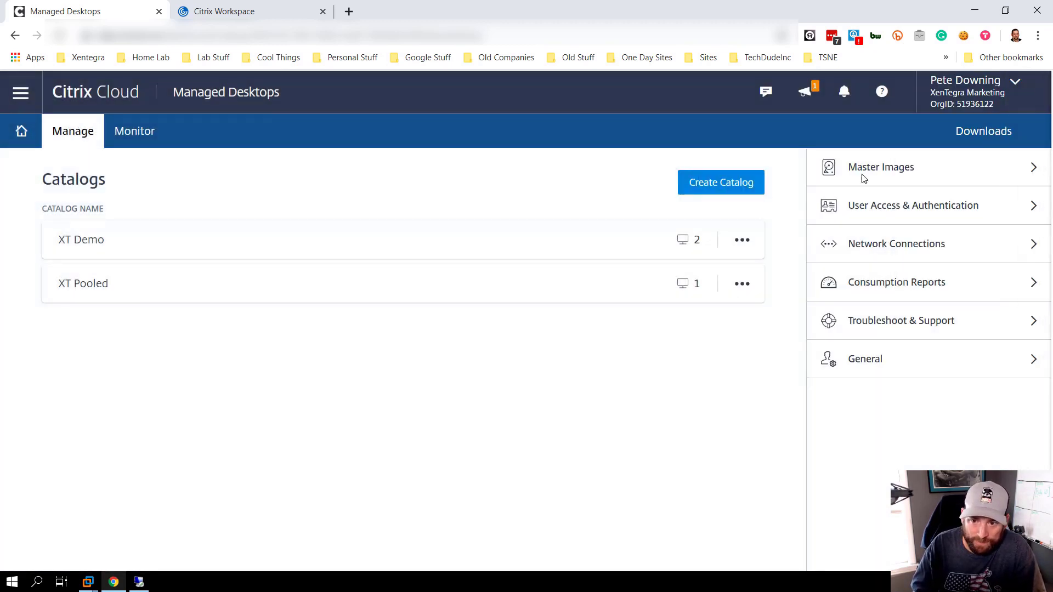
{"action": "left_click", "coordinate": [503, 244]}
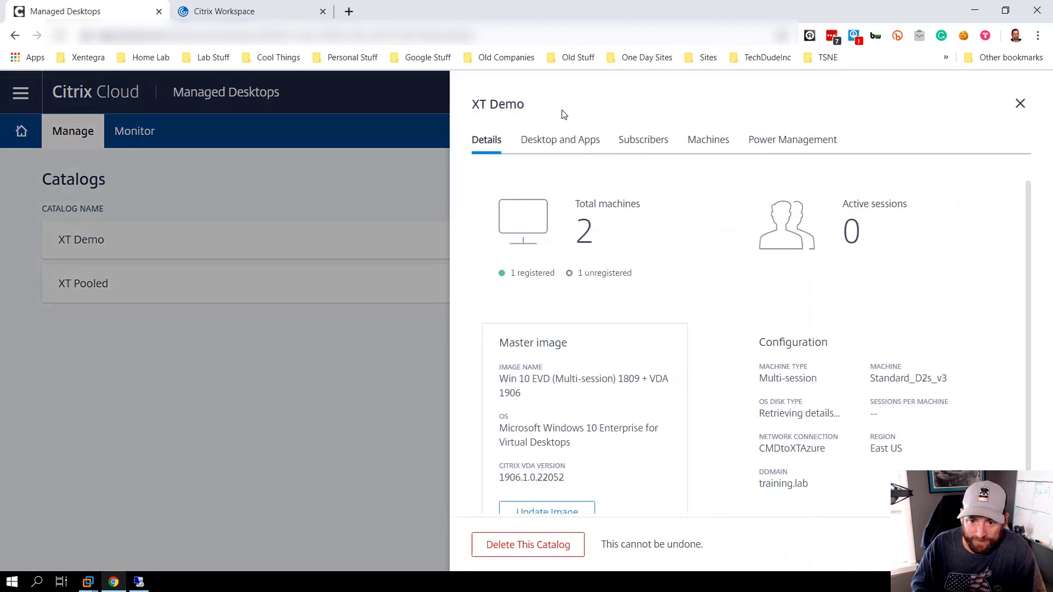
{"action": "scroll", "coordinate": [532, 364], "scroll_direction": "down", "scroll_amount": 1}
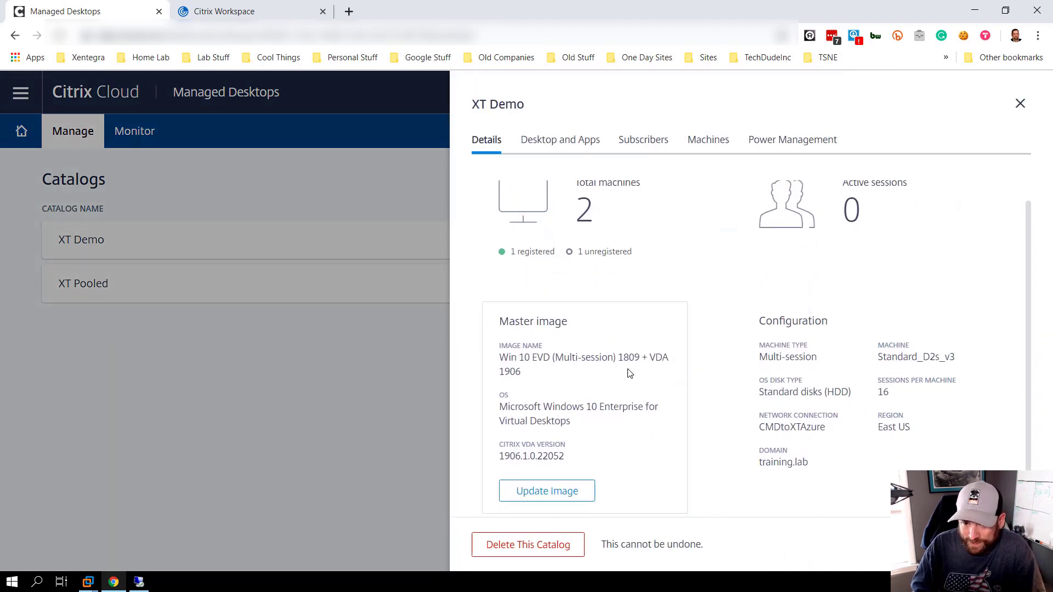
{"action": "left_click", "coordinate": [555, 139]}
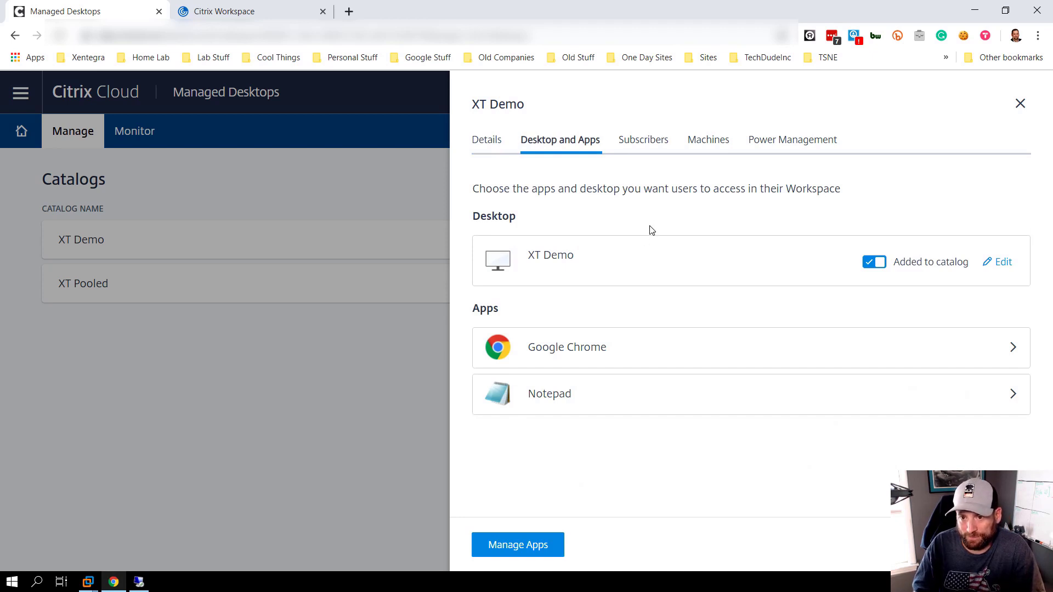
{"action": "left_click", "coordinate": [643, 143]}
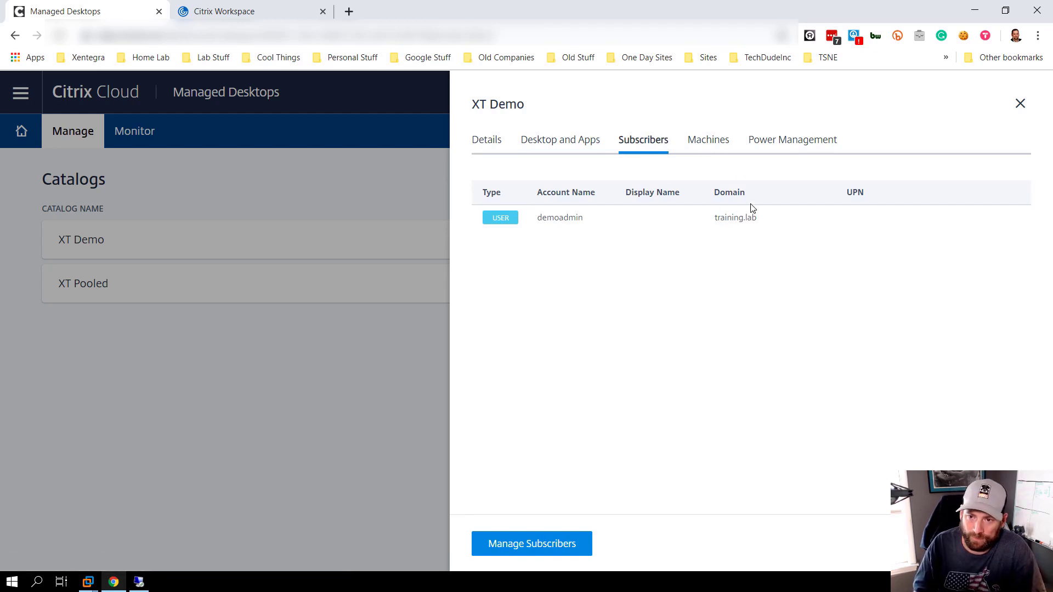
{"action": "left_click", "coordinate": [1021, 104]}
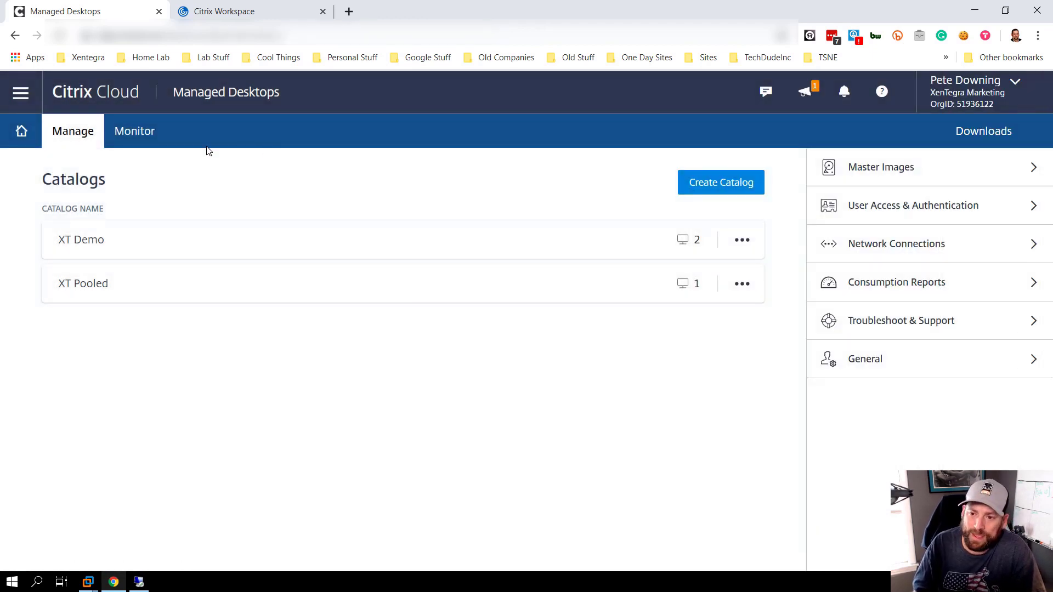
- Open Workspace Configuration's Customize settings and scroll through the Appearance options
{"action": "left_click", "coordinate": [21, 94]}
{"action": "left_click", "coordinate": [116, 335]}
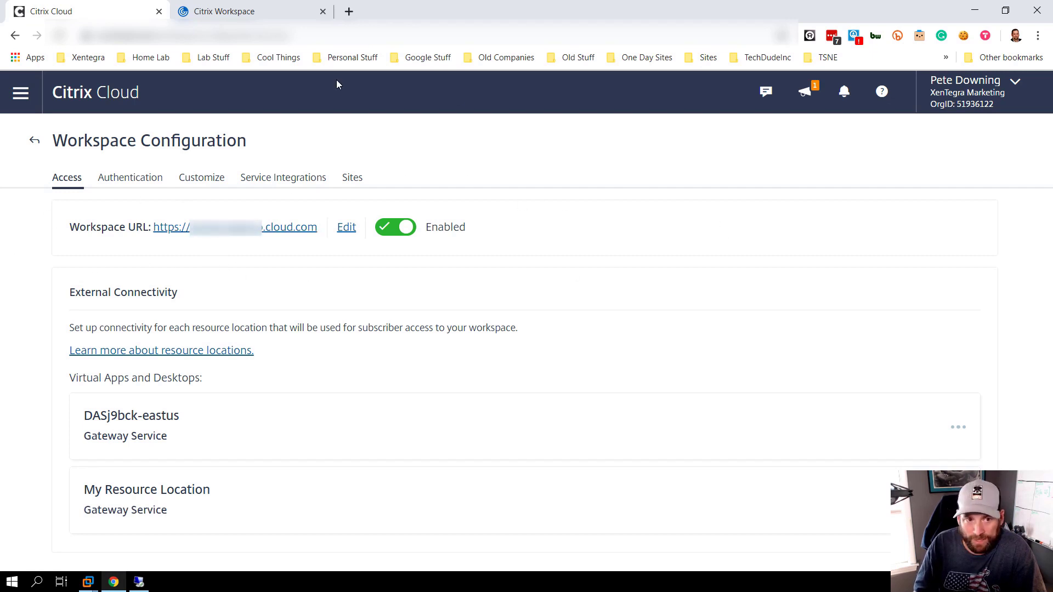
{"action": "left_click", "coordinate": [199, 181]}
{"action": "scroll", "coordinate": [490, 229], "scroll_direction": "down", "scroll_amount": 5}
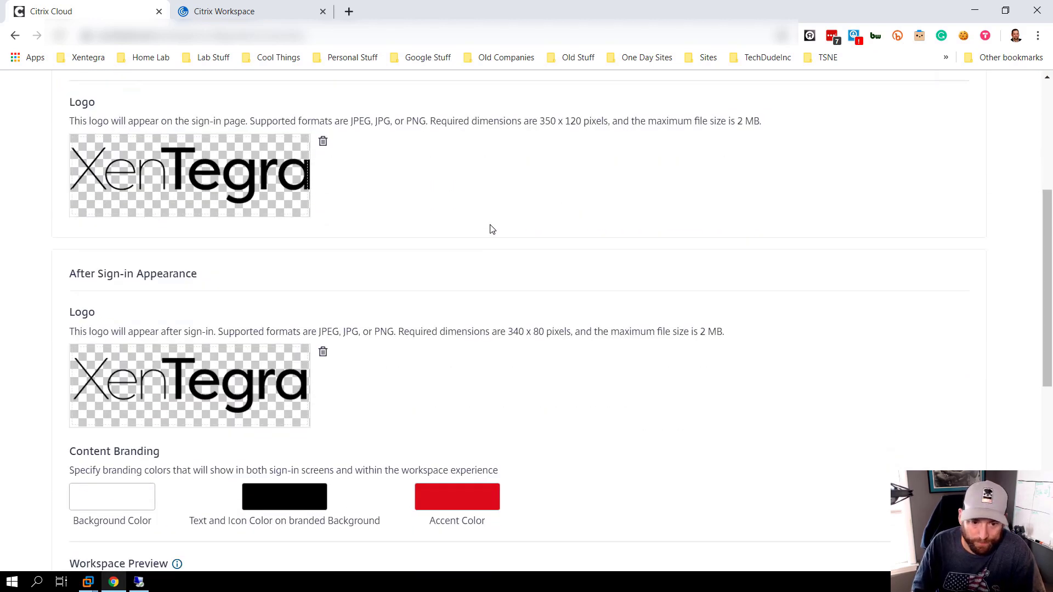
{"action": "scroll", "coordinate": [491, 229], "scroll_direction": "down", "scroll_amount": 8}
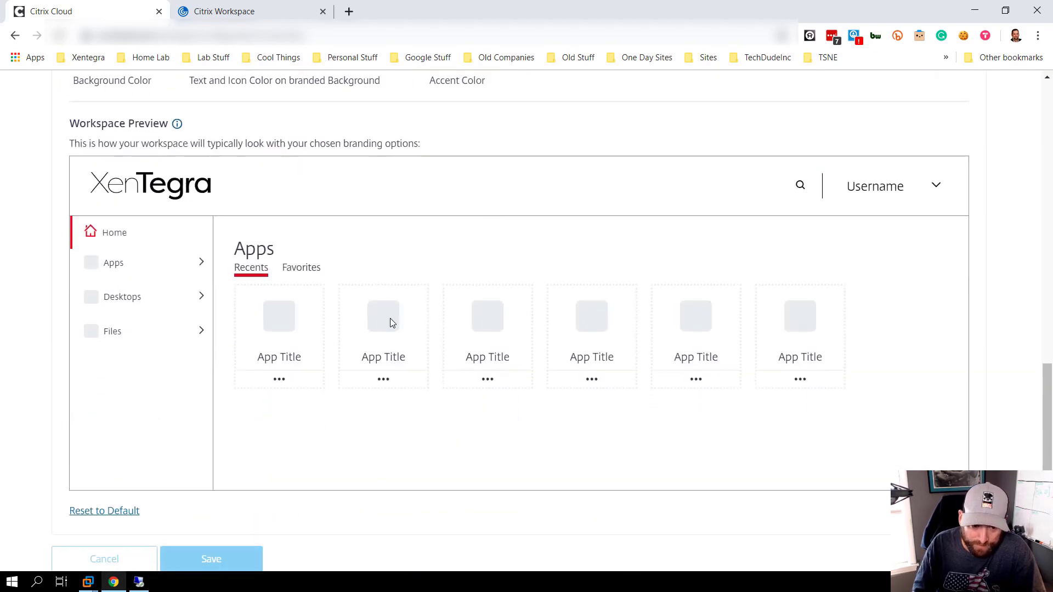
{"action": "scroll", "coordinate": [447, 252], "scroll_direction": "up", "scroll_amount": 13}
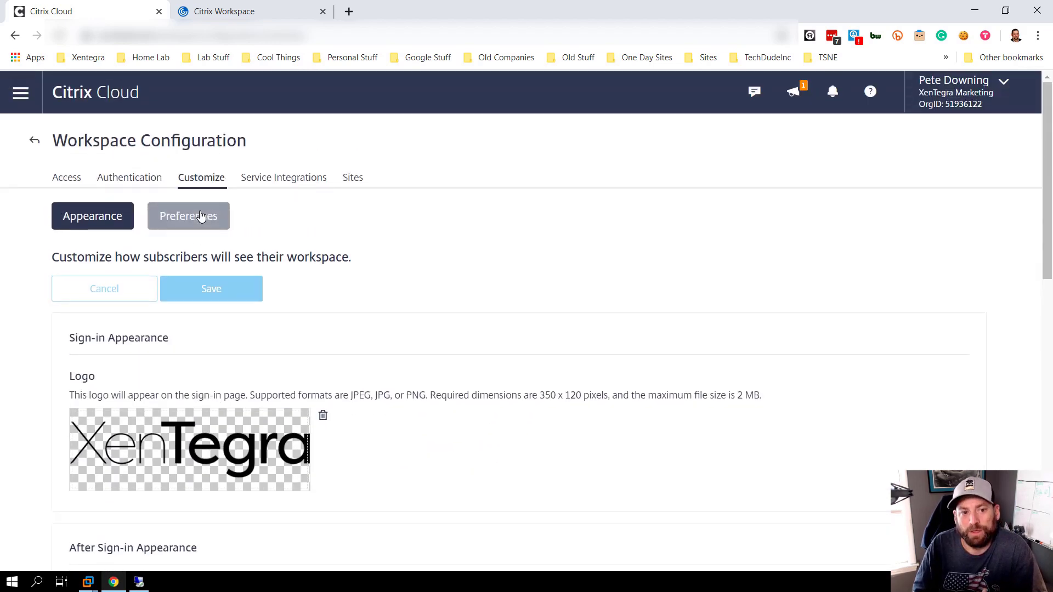
- Show the Preferences page with Allow Favorites and Automatically Launch Desktop enabled
{"action": "left_click", "coordinate": [200, 216]}
{"action": "scroll", "coordinate": [447, 264], "scroll_direction": "down", "scroll_amount": 3}
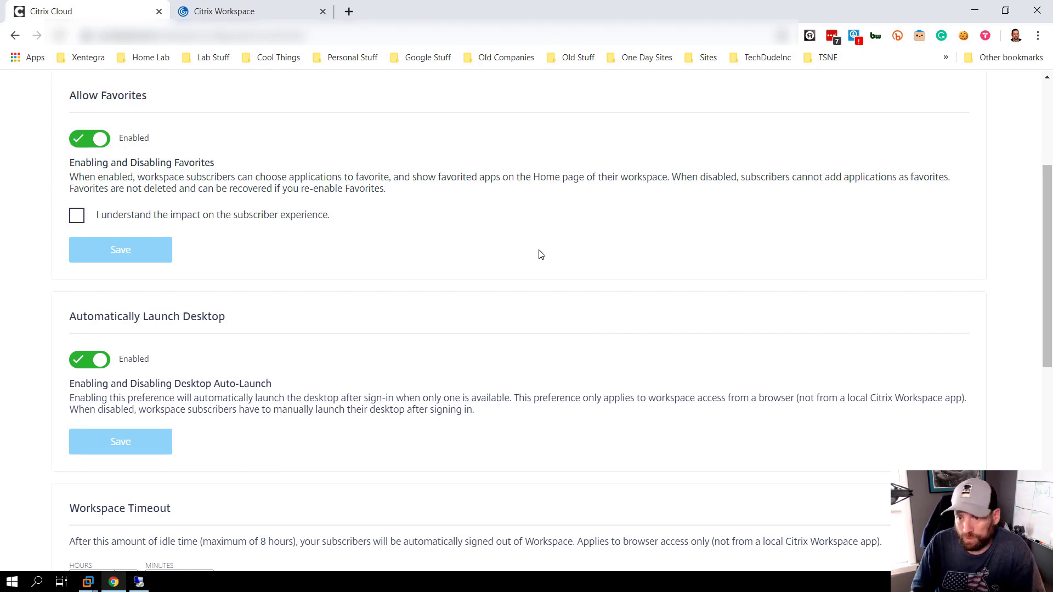
{"action": "scroll", "coordinate": [315, 132], "scroll_direction": "up", "scroll_amount": 4}
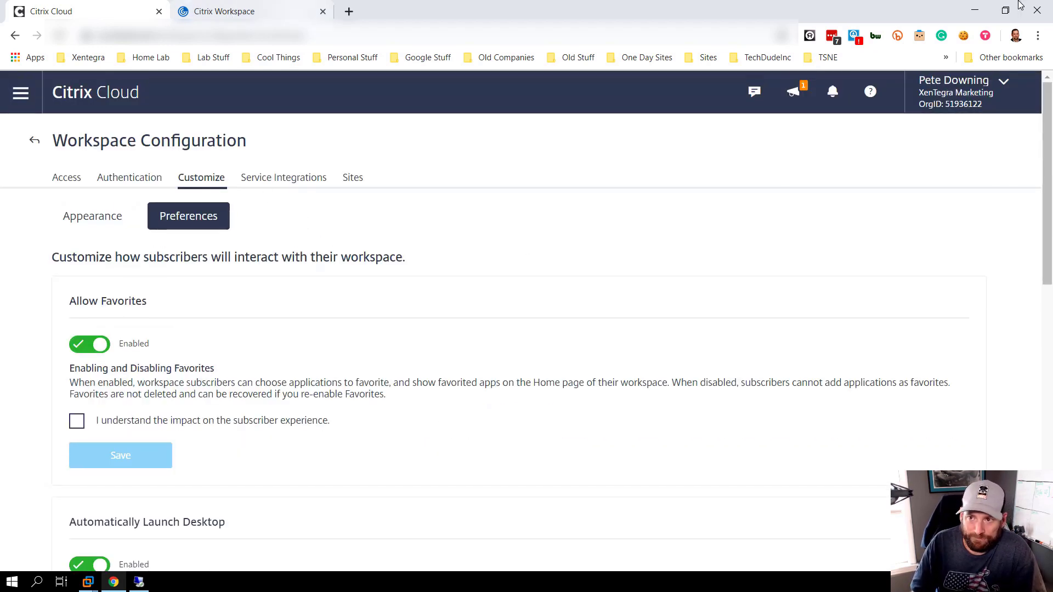
- Switch from Chrome to the IGEL DEMO VM, check its launcher, then minimize and restore VMware
{"action": "left_click", "coordinate": [978, 7]}
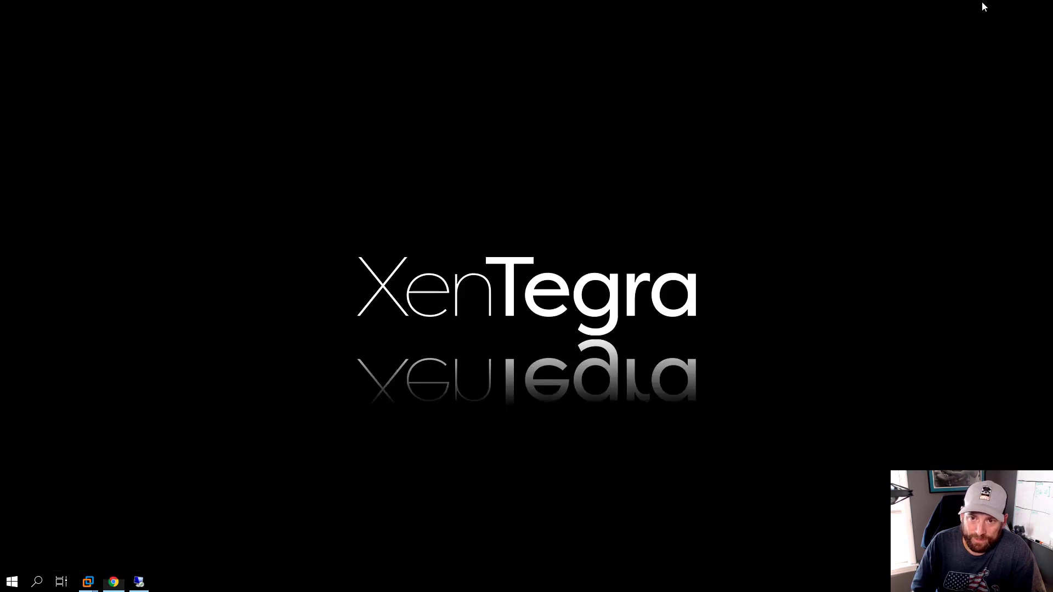
{"action": "mouse_move", "coordinate": [138, 582]}
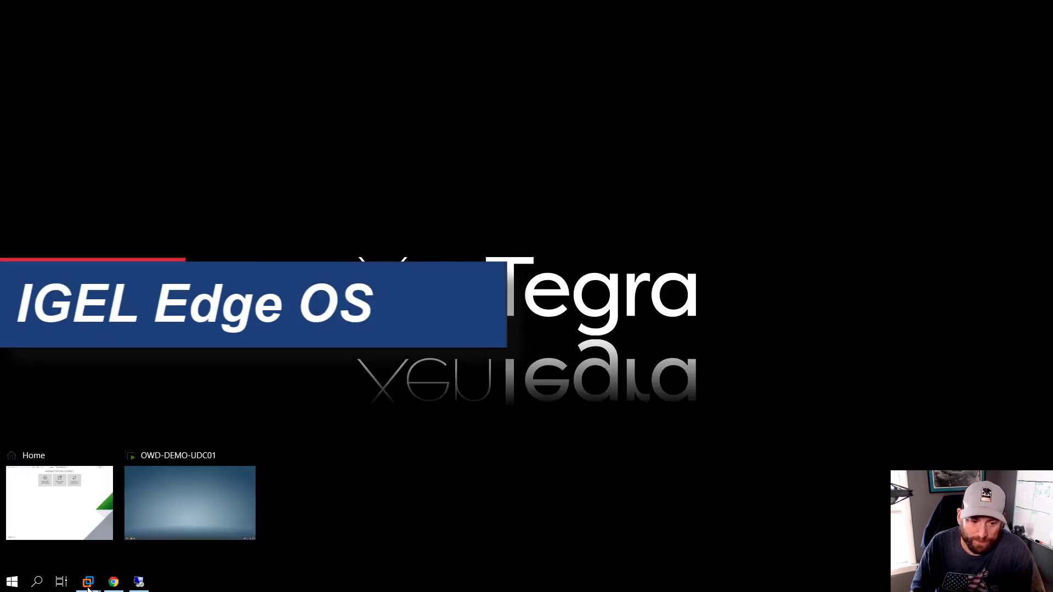
{"action": "left_click", "coordinate": [190, 510]}
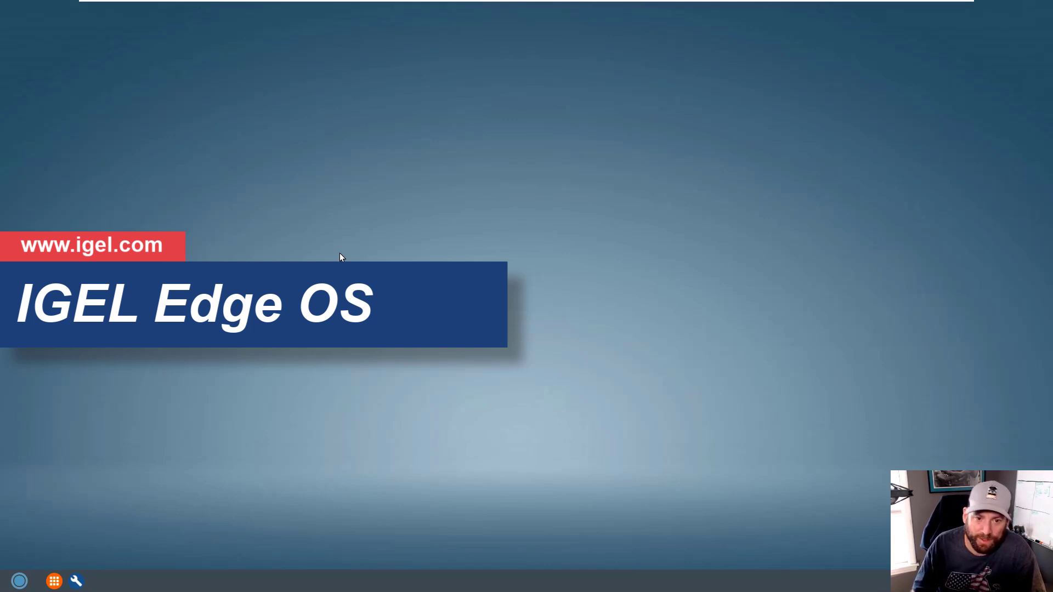
{"action": "left_click", "coordinate": [23, 582]}
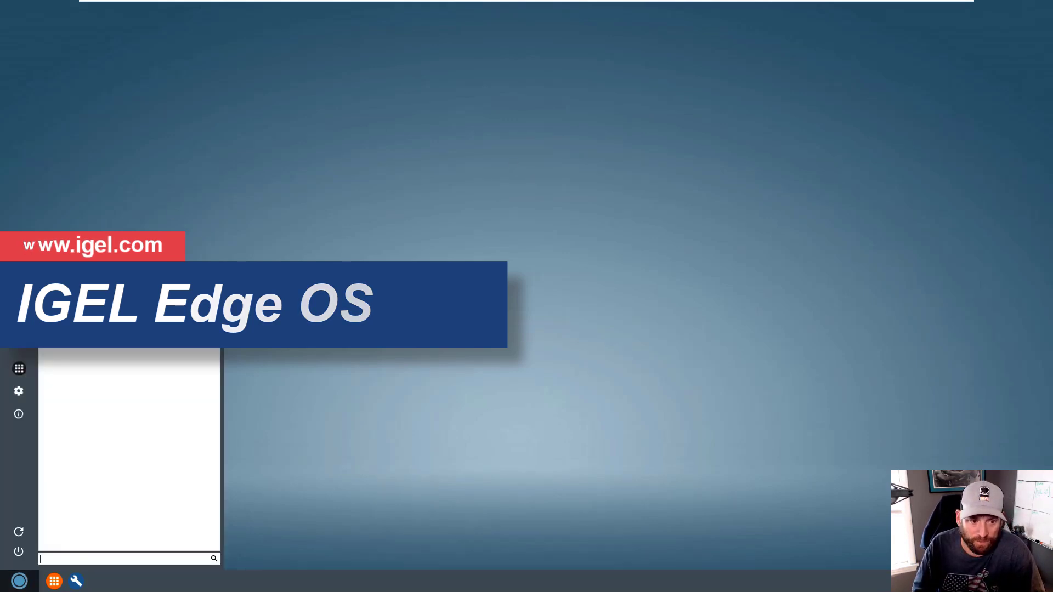
{"action": "key", "text": "Escape"}
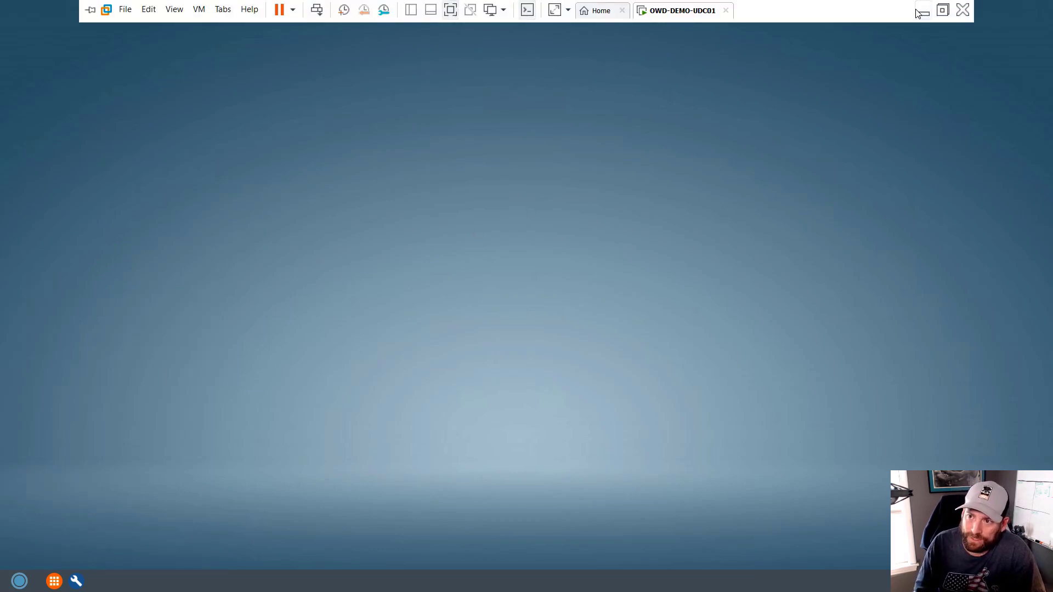
{"action": "left_click", "coordinate": [922, 12]}
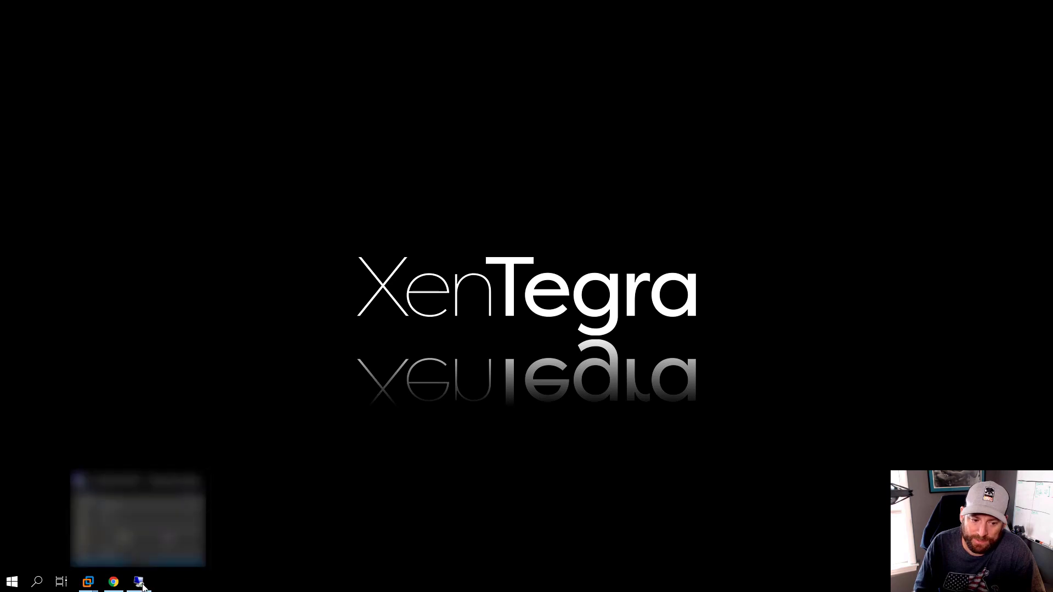
{"action": "left_click", "coordinate": [144, 583]}
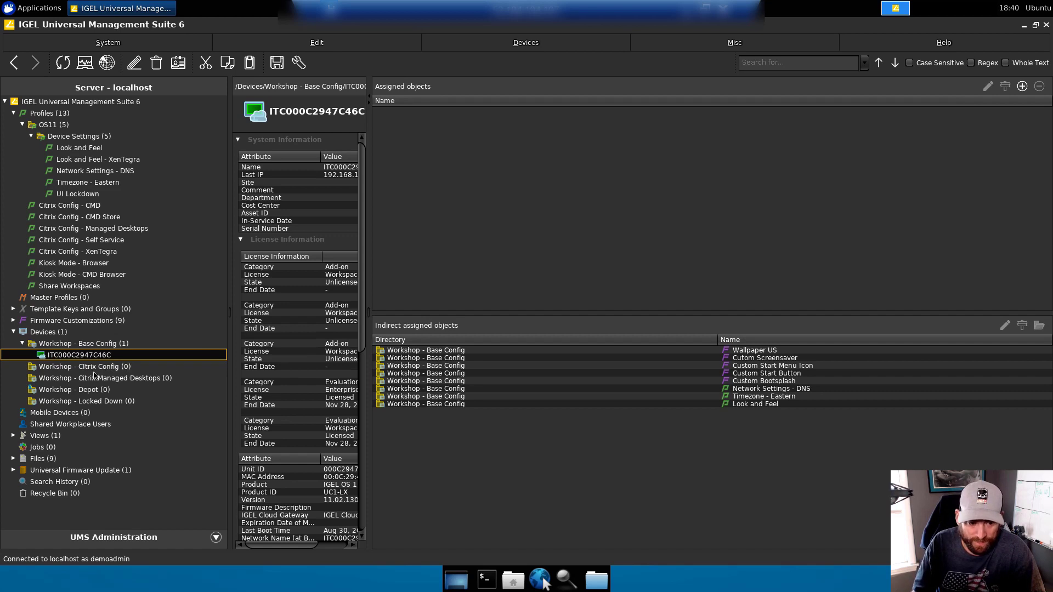
- Move the thin client into Workshop - Locked Down and apply its new settings Now
{"action": "left_click_drag", "start_coordinate": [75, 357], "coordinate": [111, 401]}
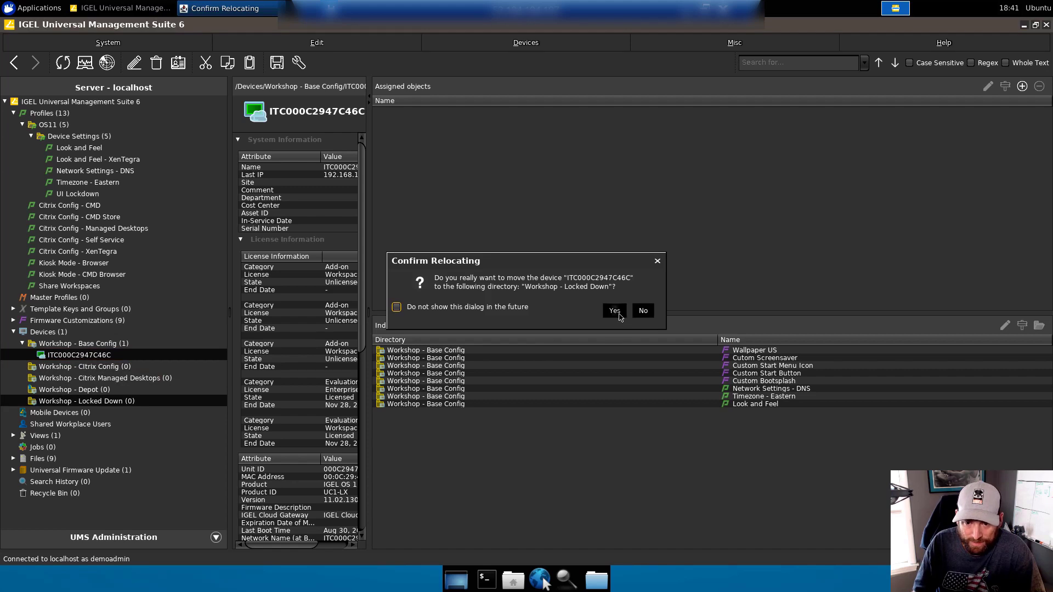
{"action": "left_click", "coordinate": [614, 310]}
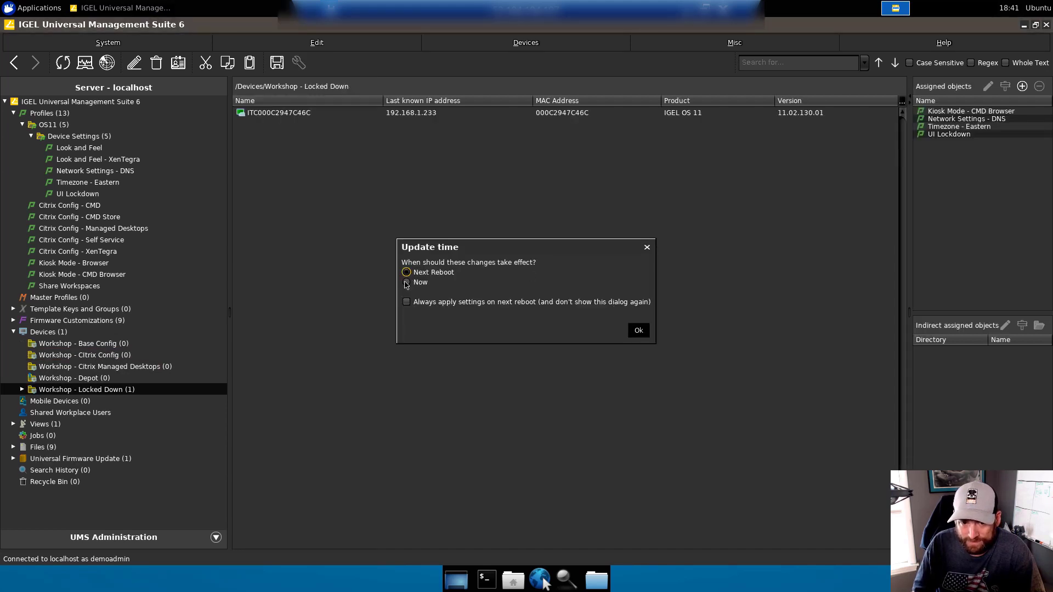
{"action": "left_click", "coordinate": [410, 282]}
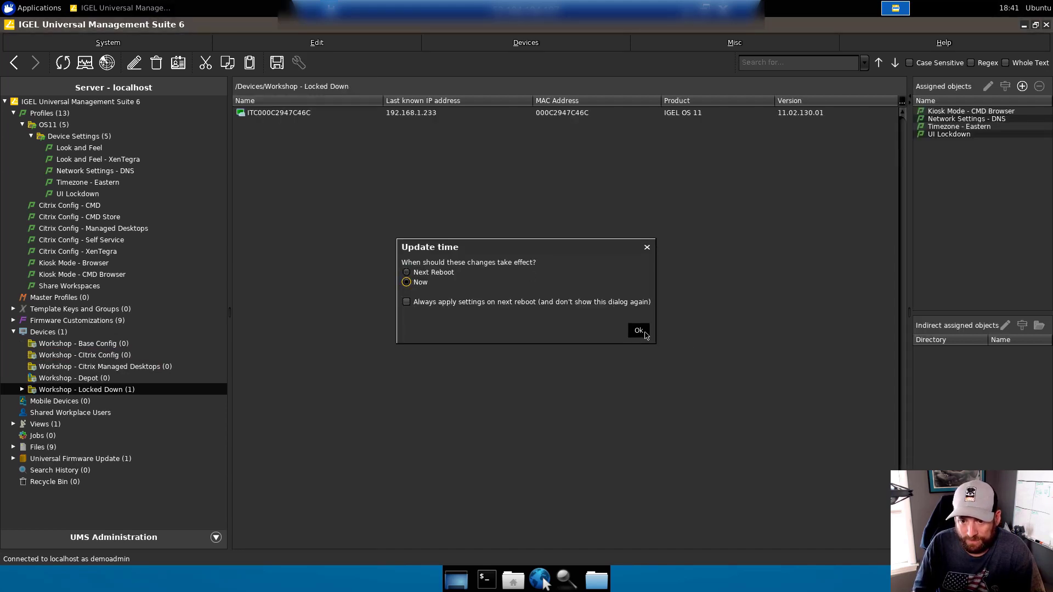
{"action": "left_click", "coordinate": [639, 331]}
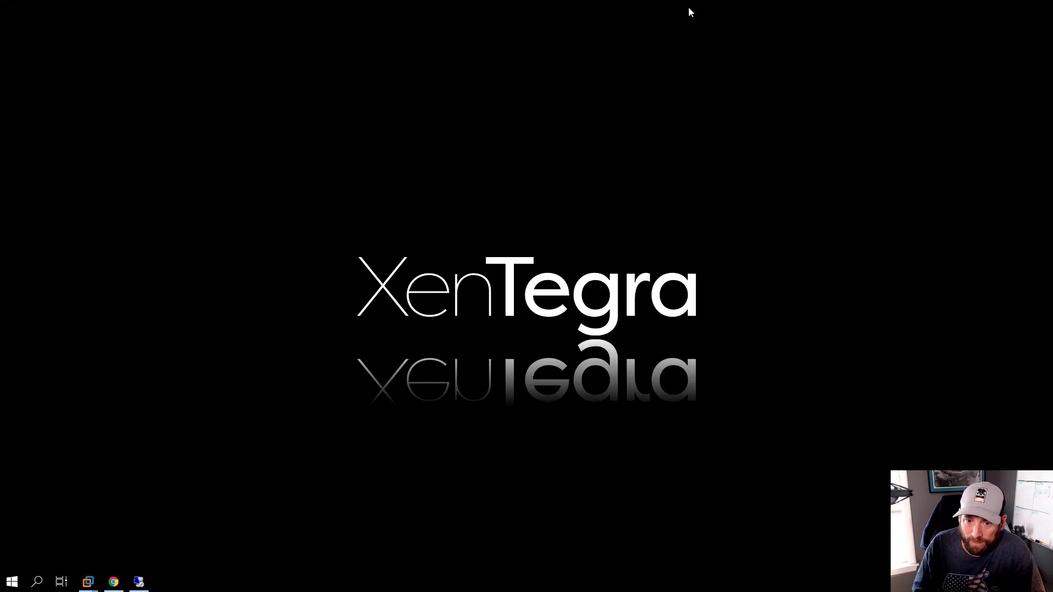
- Bring up the IGEL thin client VM and accept applying the new configuration now
{"action": "mouse_move", "coordinate": [87, 582]}
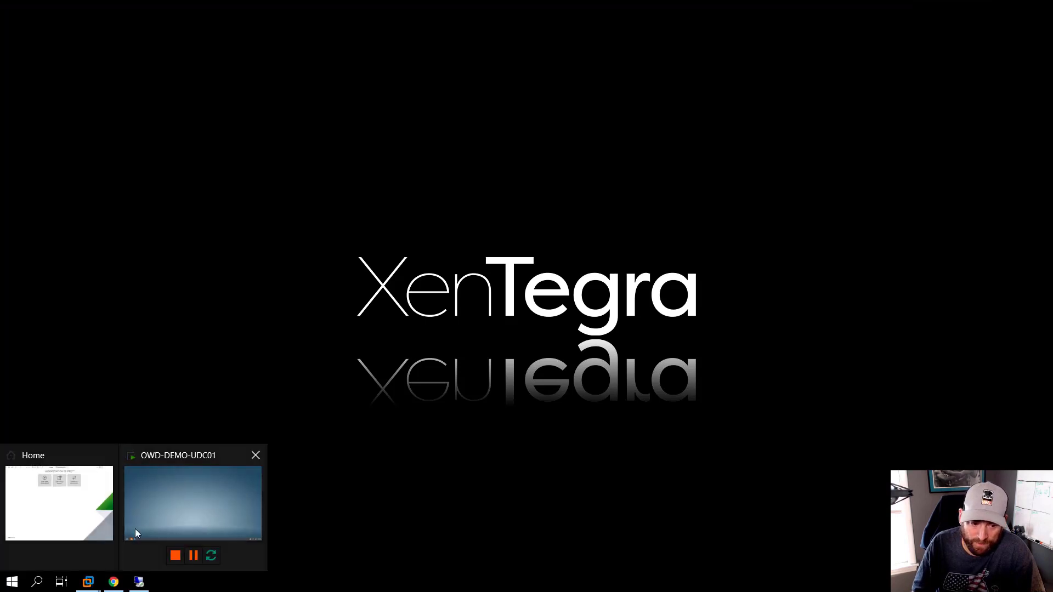
{"action": "left_click", "coordinate": [232, 473]}
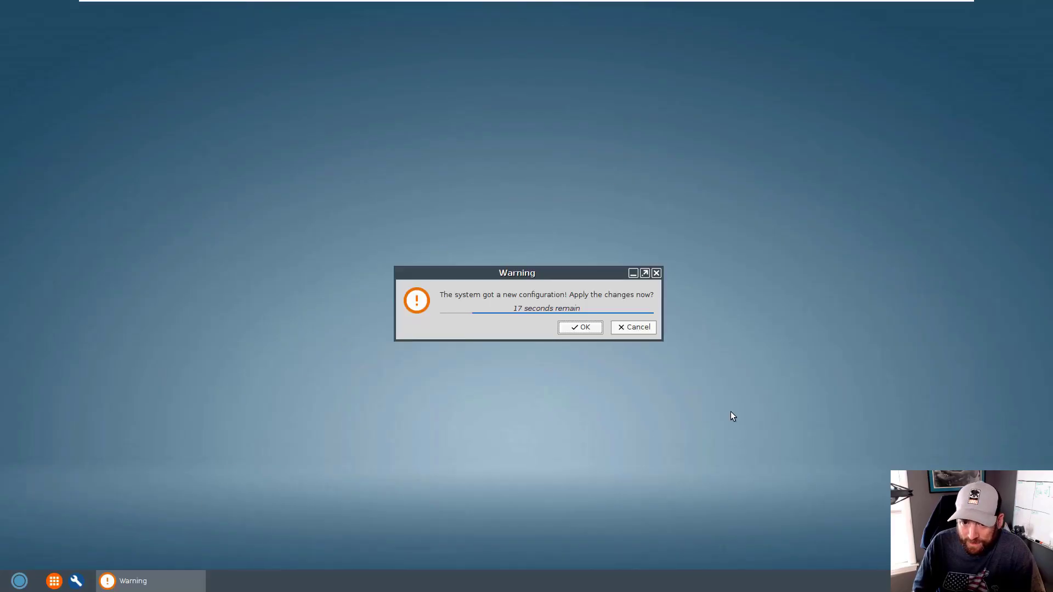
{"action": "left_click", "coordinate": [582, 328]}
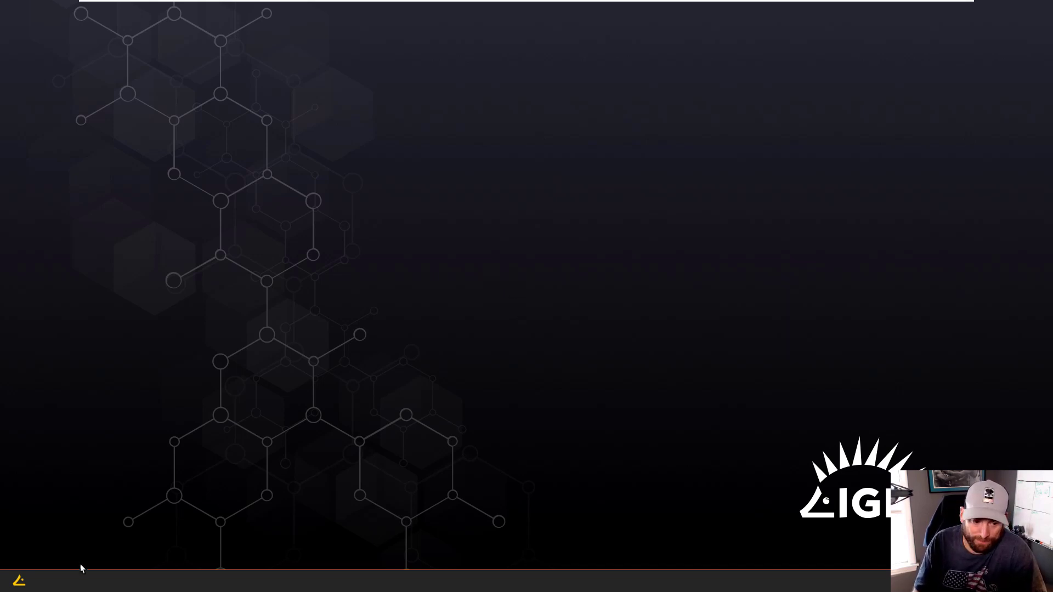
- Restart the thin client from its system menu, then minimize the VM window
{"action": "left_click", "coordinate": [22, 580]}
{"action": "left_click", "coordinate": [24, 531]}
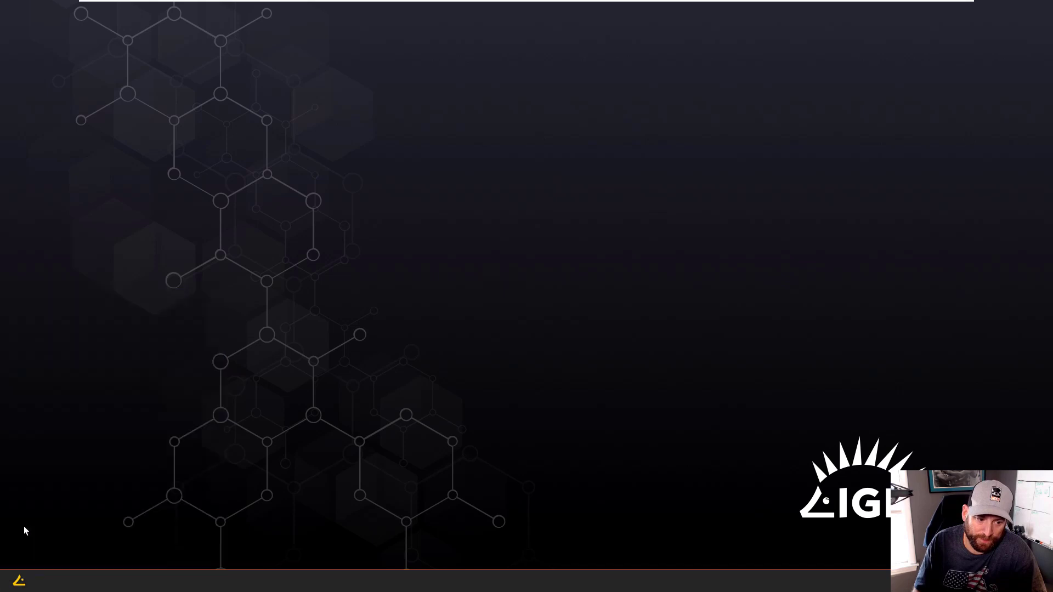
{"action": "left_click", "coordinate": [538, 327]}
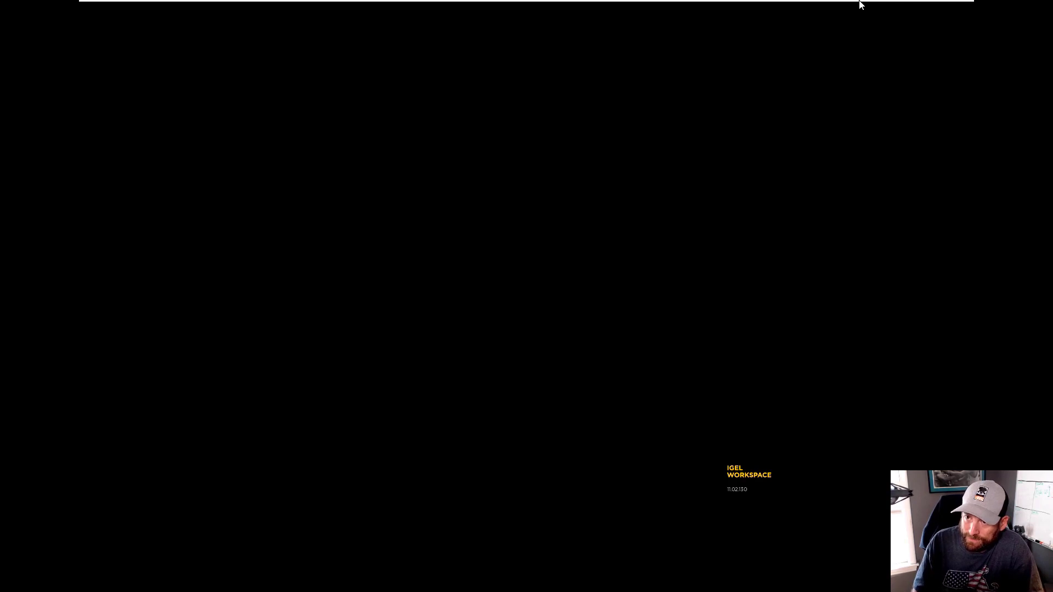
{"action": "mouse_move", "coordinate": [859, 3]}
{"action": "left_click", "coordinate": [923, 13]}
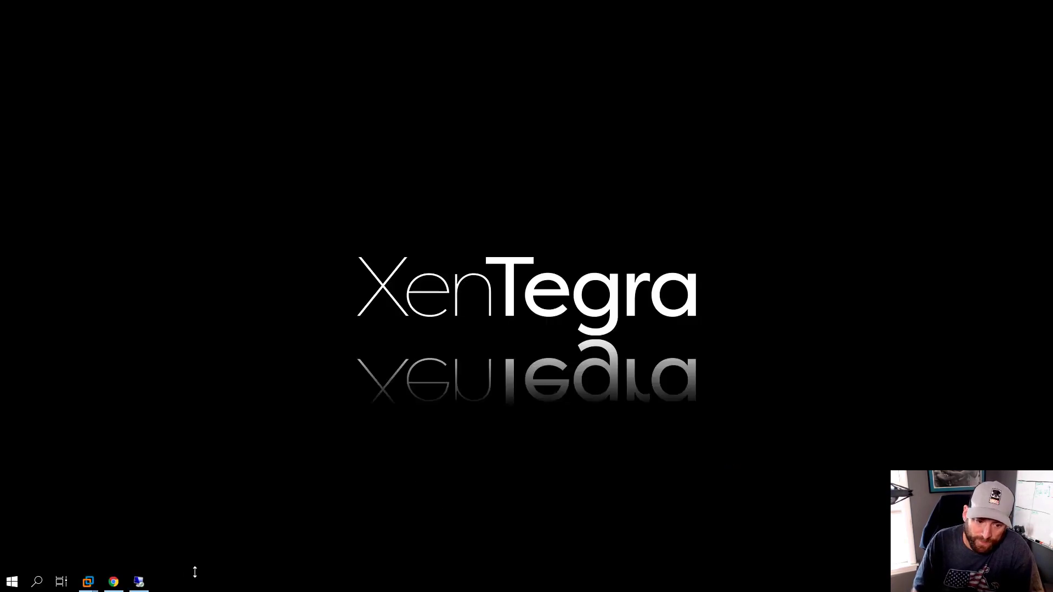
{"action": "mouse_move", "coordinate": [151, 581]}
{"action": "left_click", "coordinate": [163, 555]}
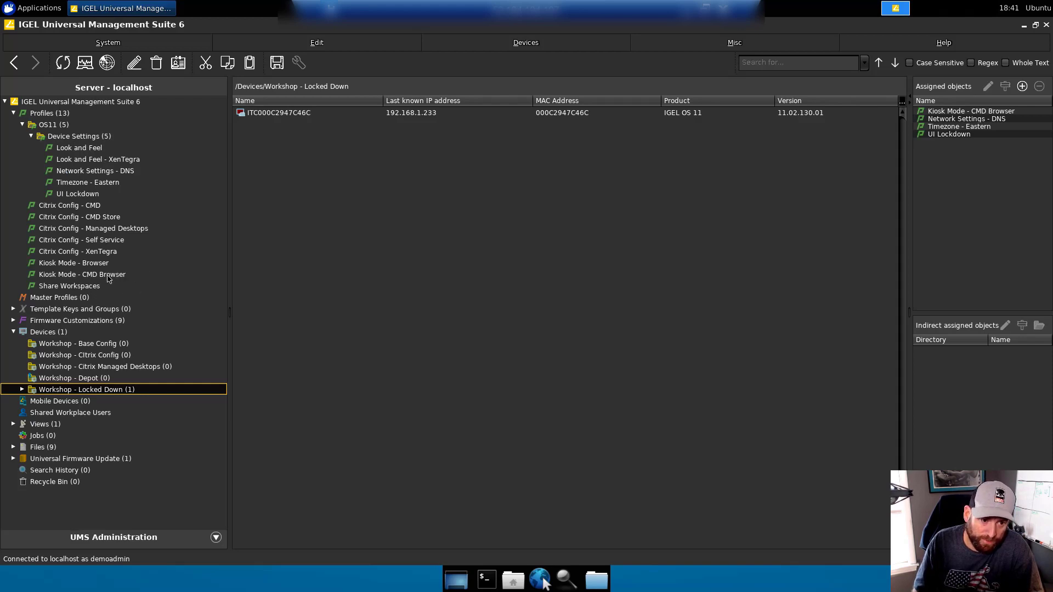
{"action": "left_click", "coordinate": [108, 276]}
{"action": "right_click", "coordinate": [108, 277]}
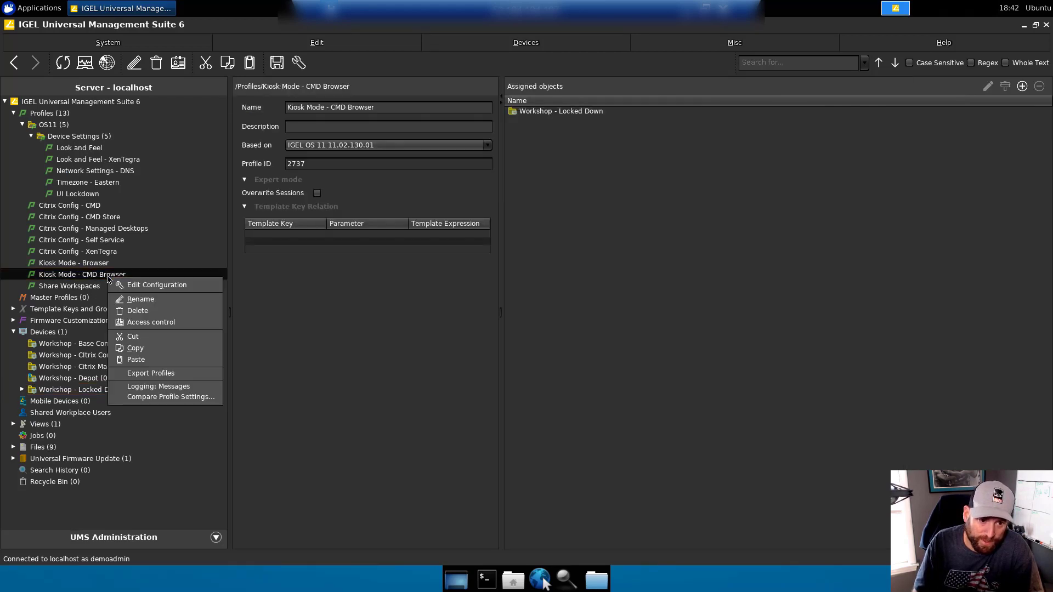
{"action": "key", "text": "Return"}
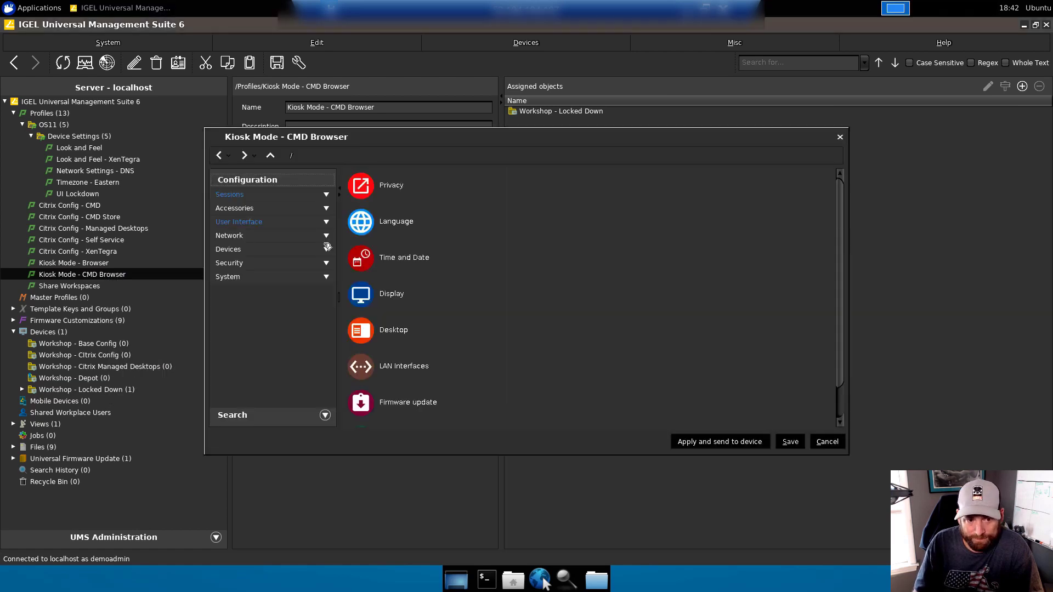
{"action": "left_click", "coordinate": [235, 196]}
{"action": "left_click", "coordinate": [238, 229]}
{"action": "left_click", "coordinate": [243, 248]}
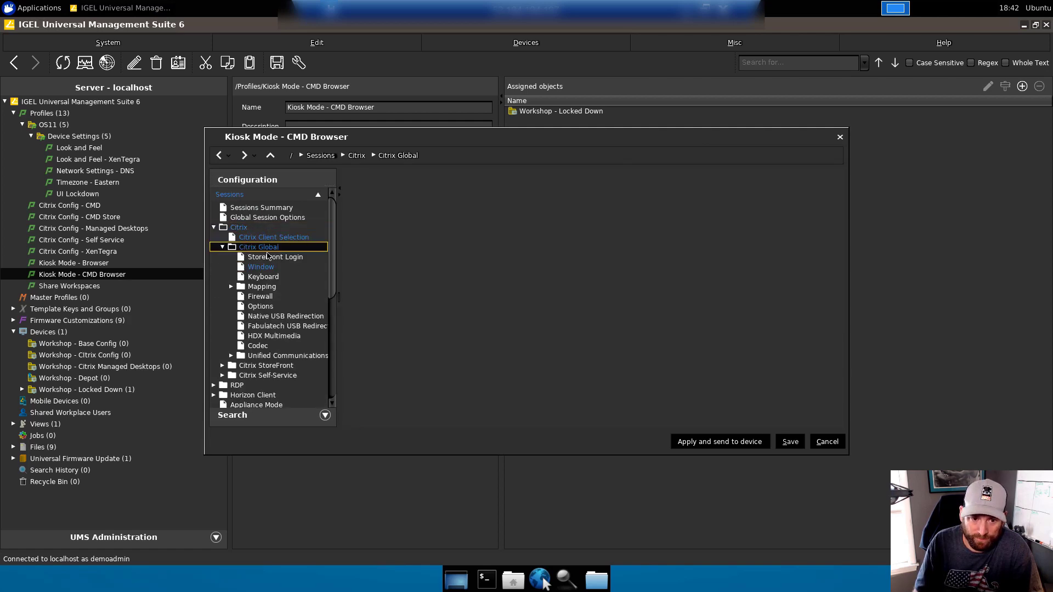
{"action": "left_click", "coordinate": [263, 267]}
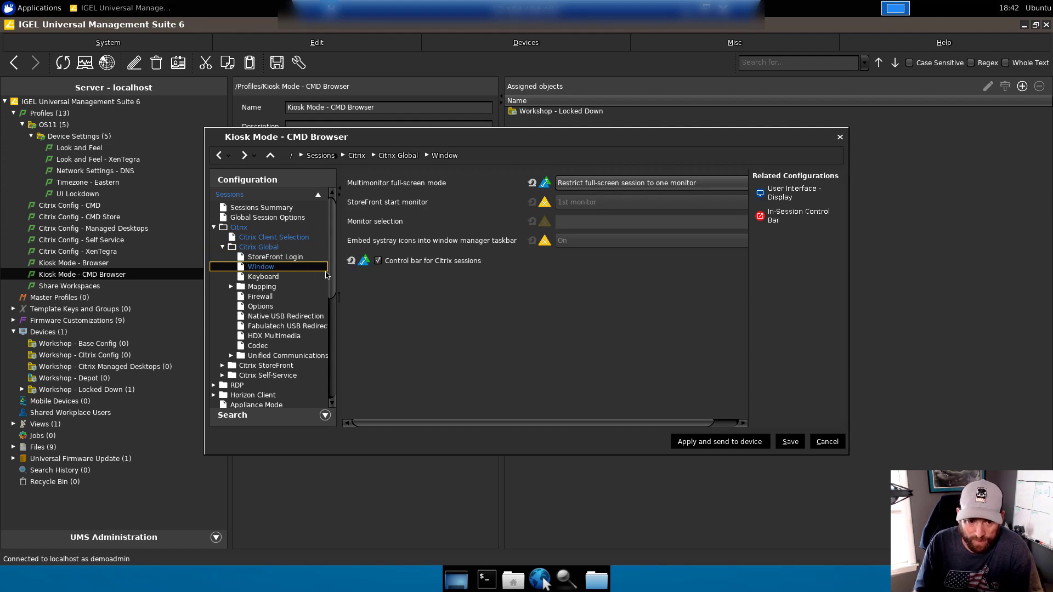
{"action": "scroll", "coordinate": [328, 286], "scroll_direction": "down", "scroll_amount": 5}
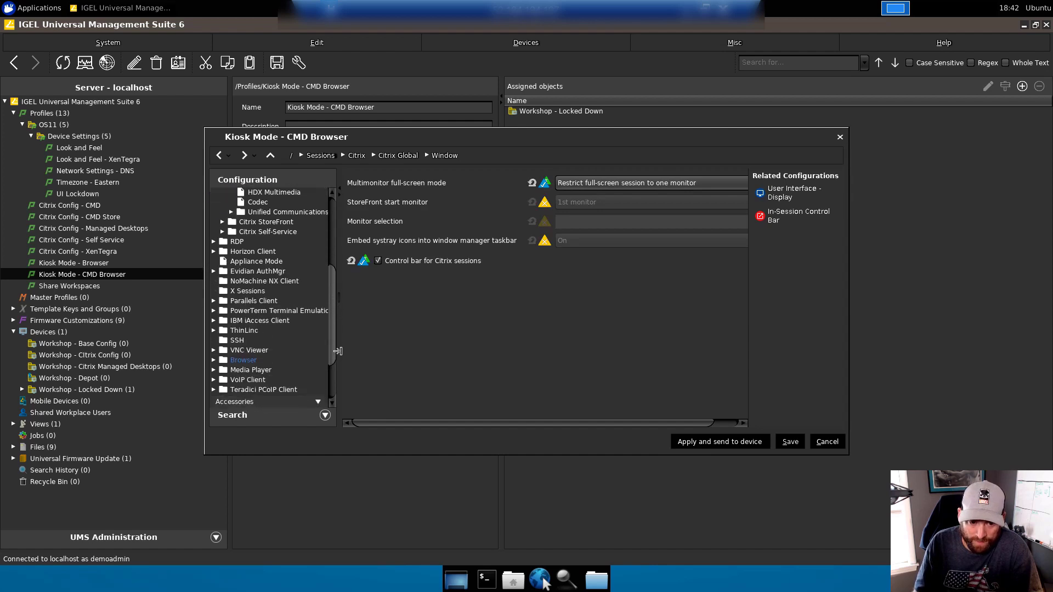
{"action": "scroll", "coordinate": [295, 332], "scroll_direction": "down", "scroll_amount": 2}
{"action": "left_click", "coordinate": [243, 314]}
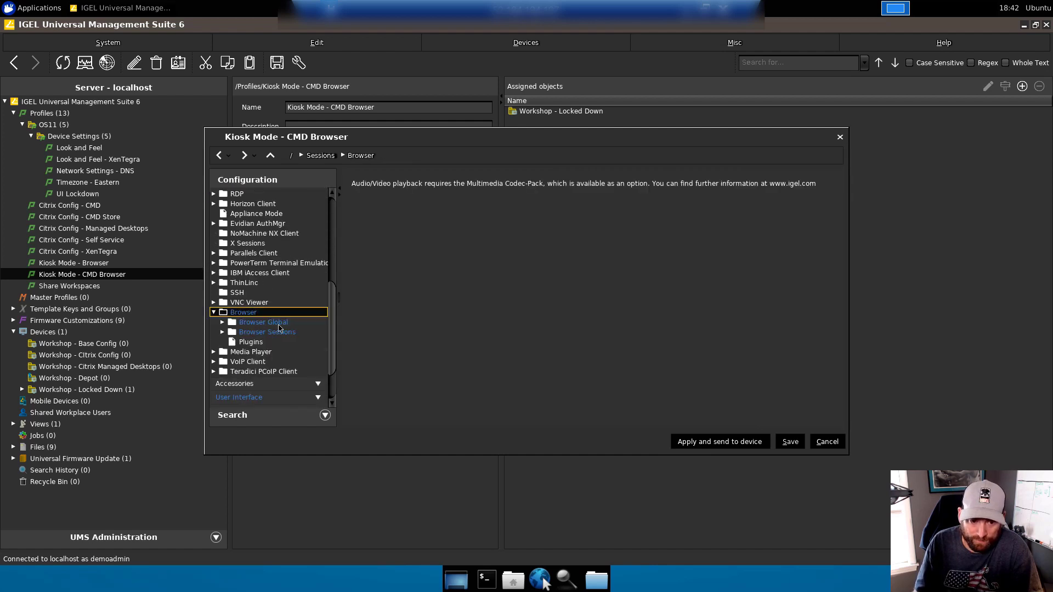
{"action": "left_click", "coordinate": [260, 332]}
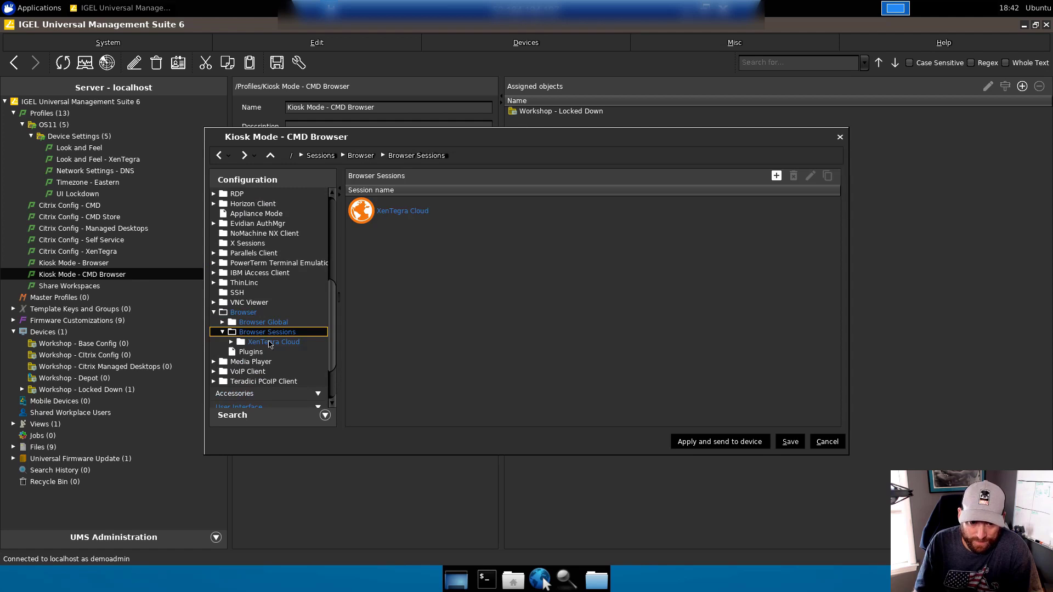
{"action": "left_click", "coordinate": [255, 343]}
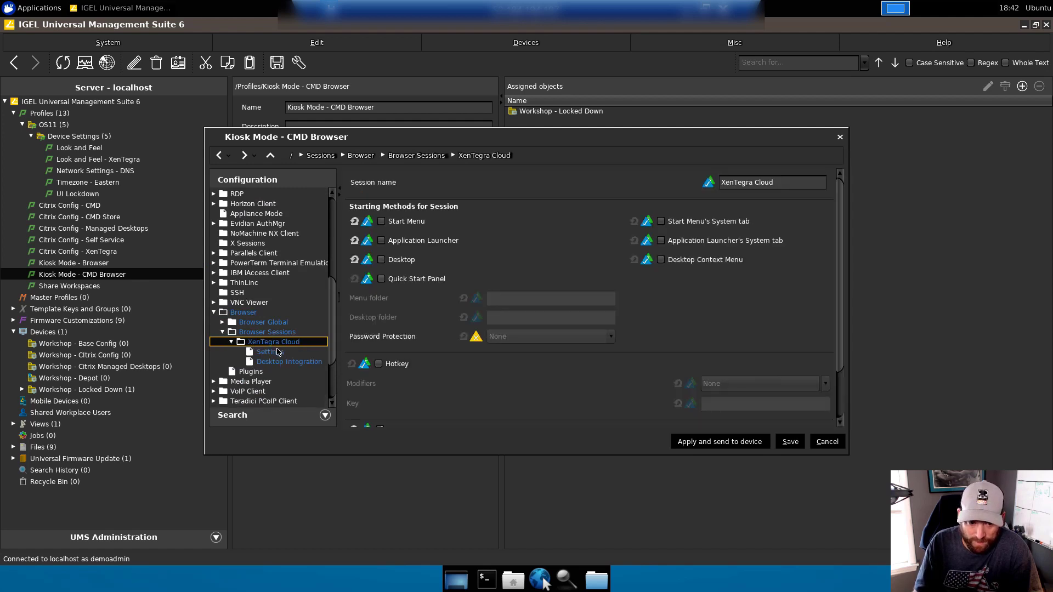
{"action": "left_click", "coordinate": [276, 354]}
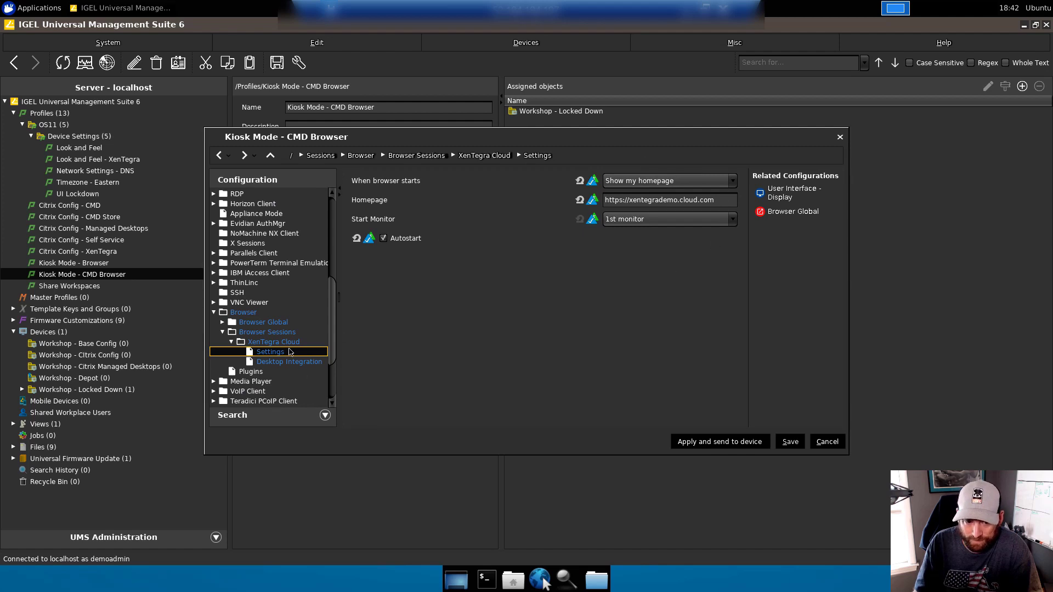
{"action": "left_click", "coordinate": [262, 323]}
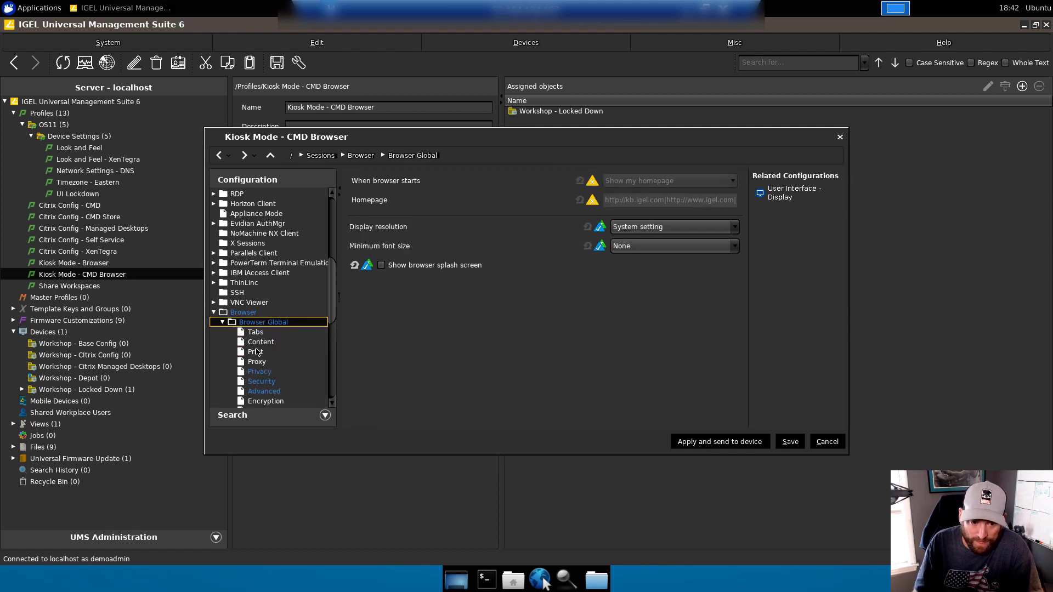
{"action": "scroll", "coordinate": [272, 365], "scroll_direction": "down", "scroll_amount": 2}
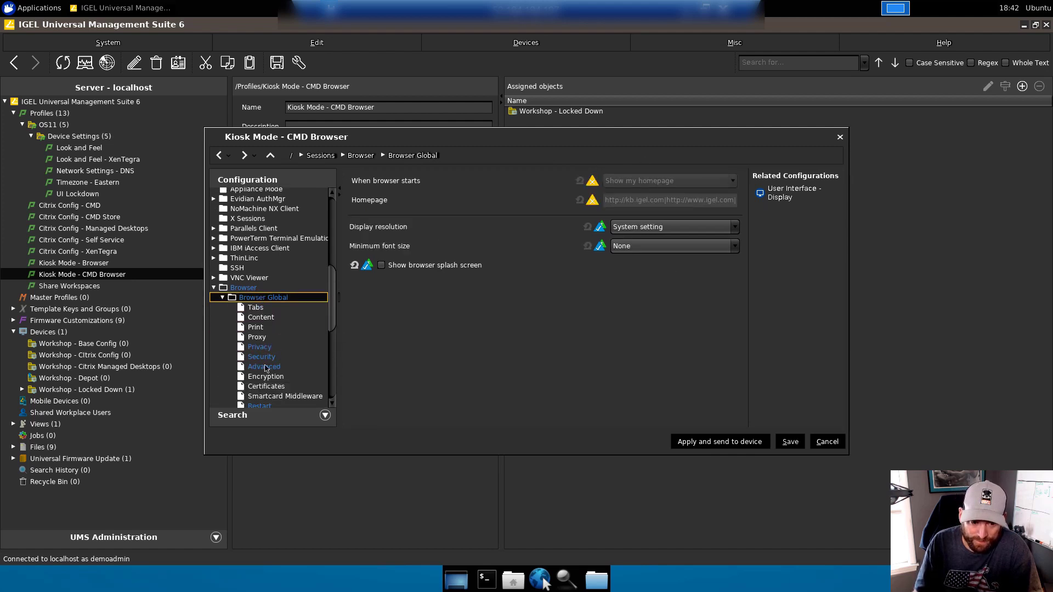
{"action": "scroll", "coordinate": [284, 341], "scroll_direction": "down", "scroll_amount": 2}
{"action": "left_click", "coordinate": [296, 352]}
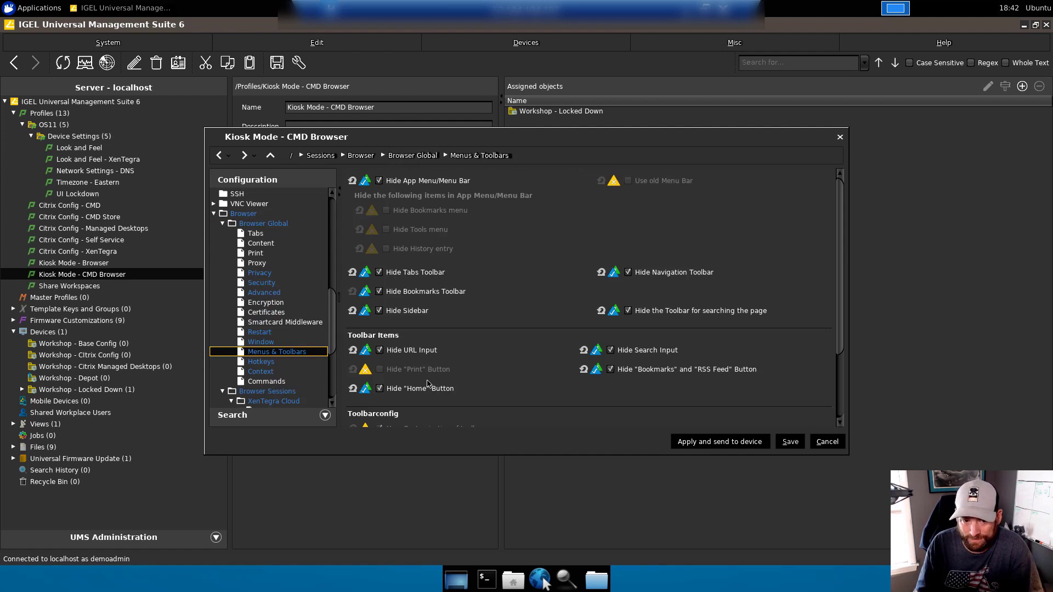
{"action": "left_click", "coordinate": [827, 441]}
{"action": "left_click", "coordinate": [690, 5]}
{"action": "mouse_move", "coordinate": [100, 581]}
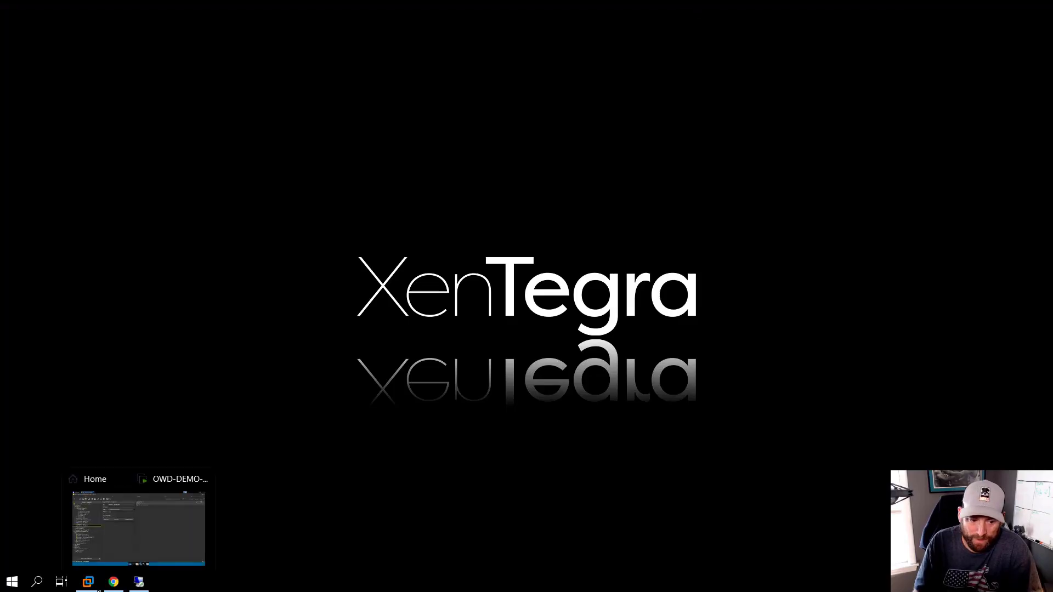
- Sign in on the XenTegra Citrix login page as administrator with the account password
{"action": "left_click", "coordinate": [220, 494]}
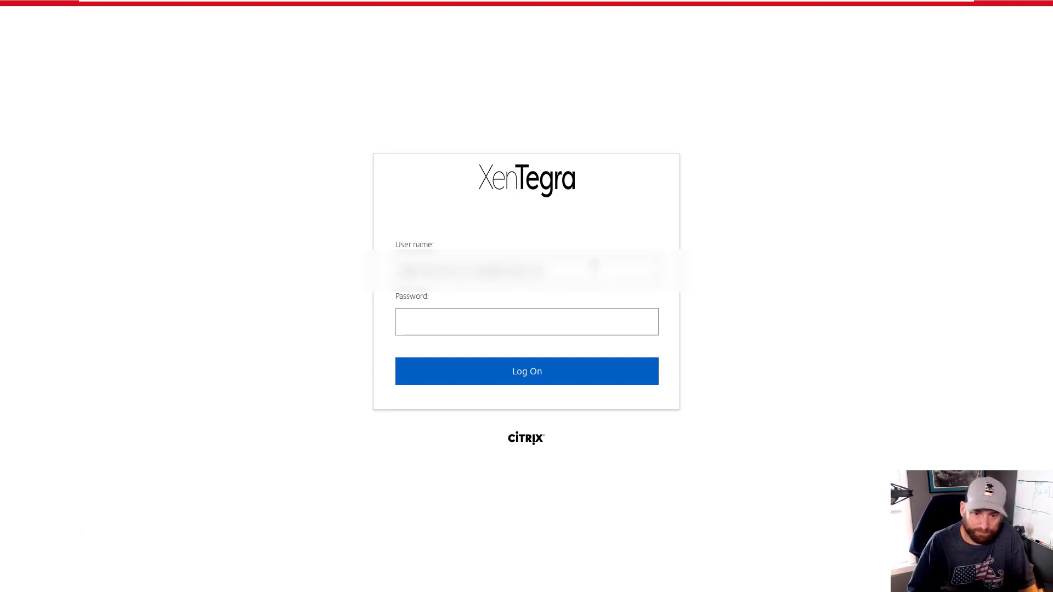
{"action": "key", "text": "ctrl+a"}
{"action": "type", "text": "admin"}
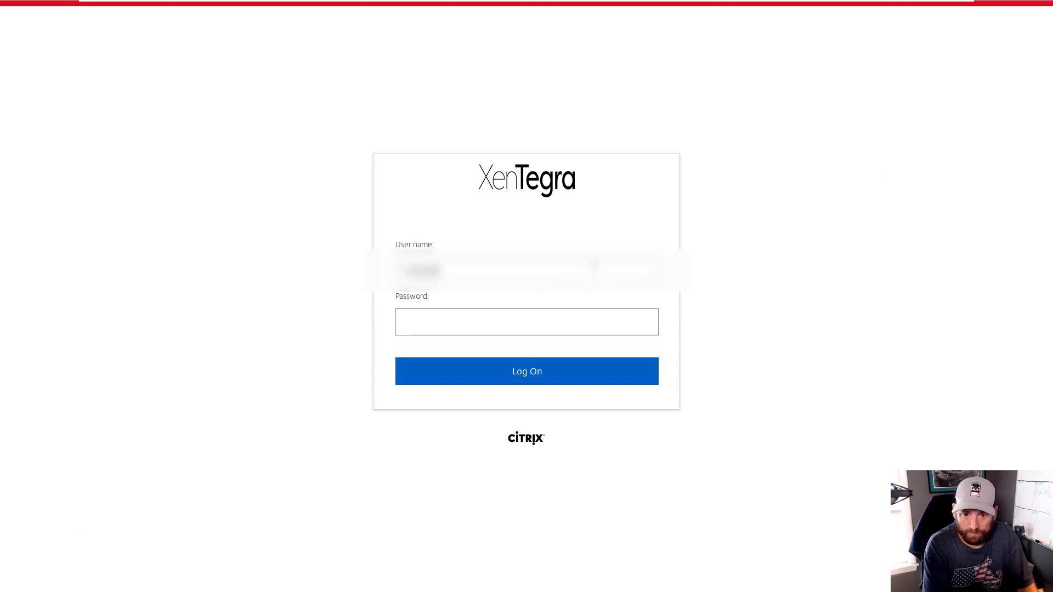
{"action": "type", "text": "istrator"}
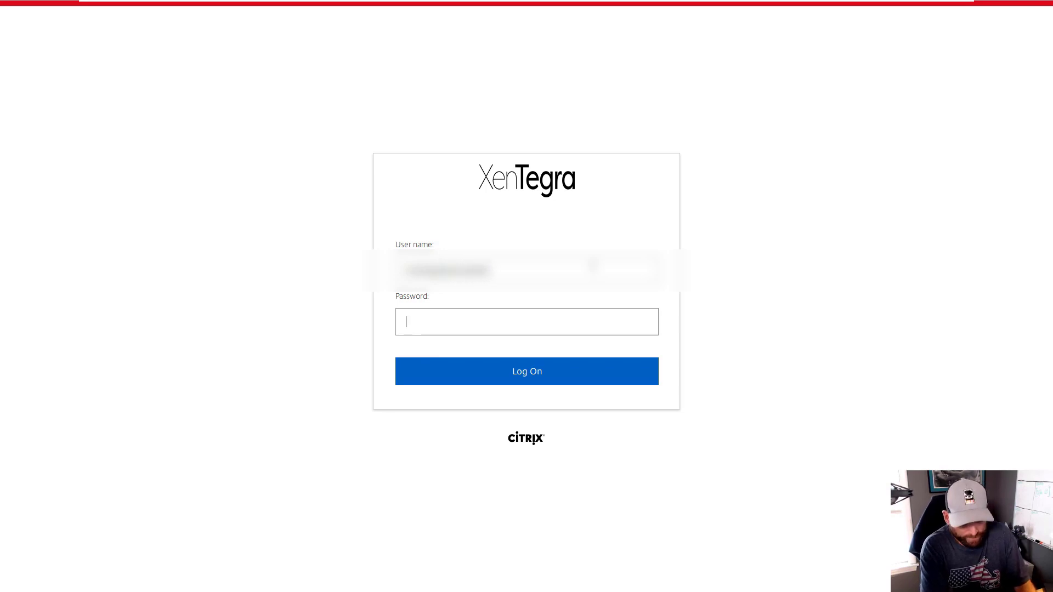
{"action": "type", "text": "********"}
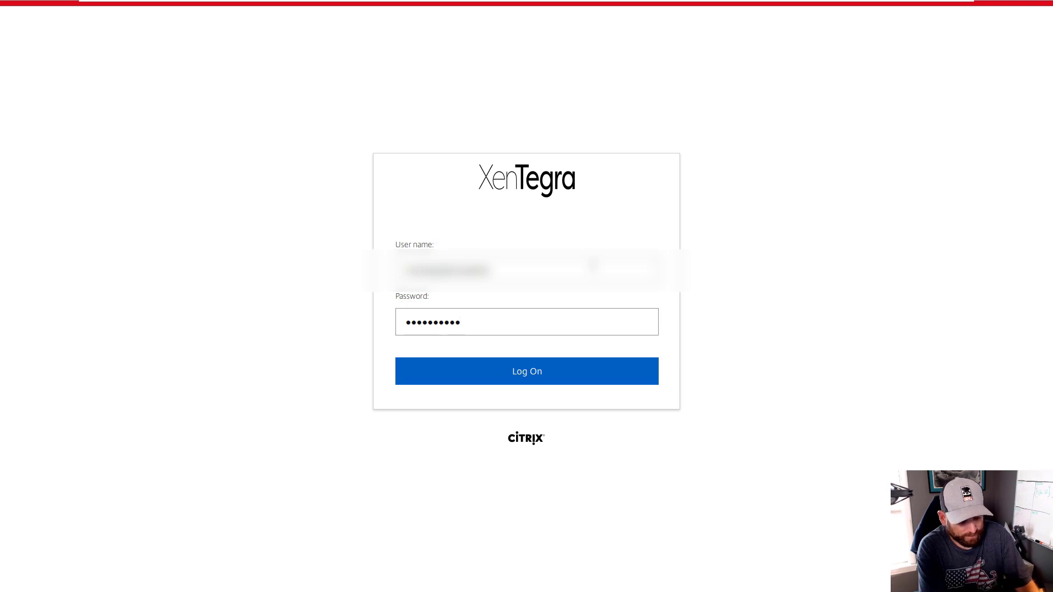
{"action": "key", "text": "Return"}
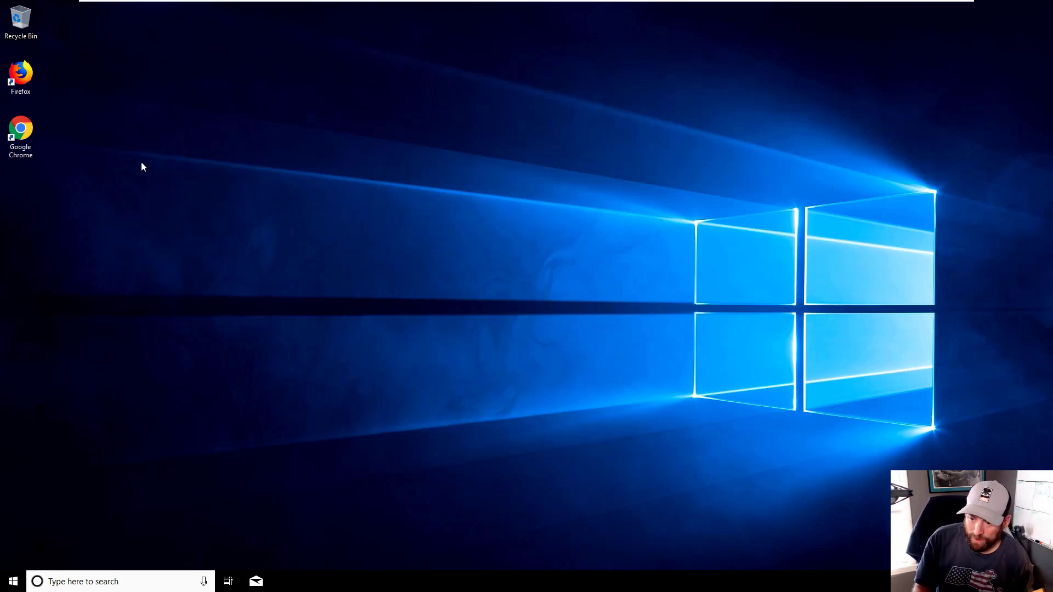
- Search 'Citrix' in Chrome on the virtual desktop and open the Citrix Managed Desktops page
{"action": "left_click", "coordinate": [30, 147]}
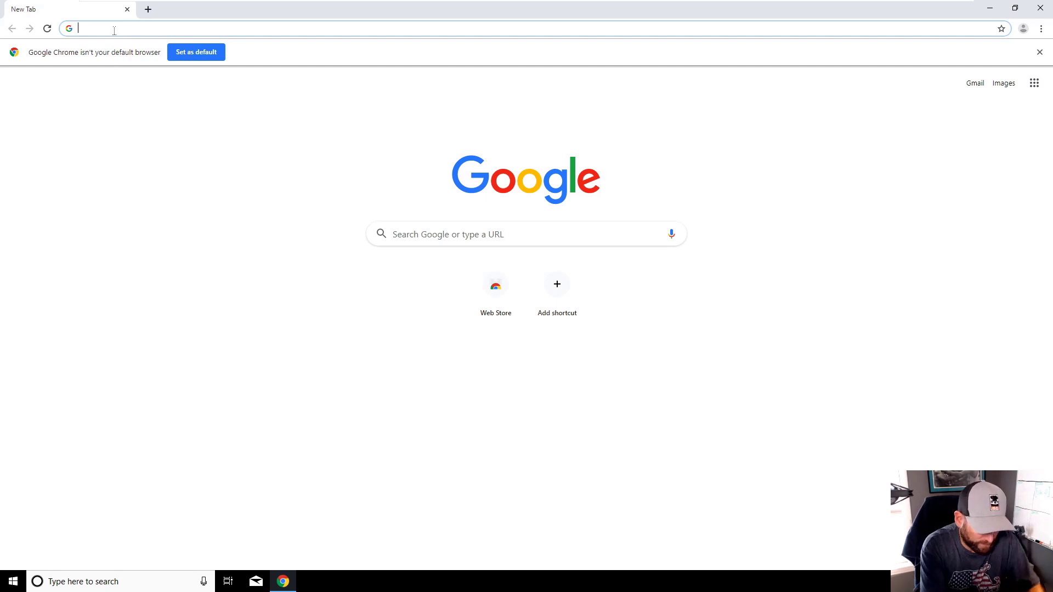
{"action": "type", "text": "Citrix"}
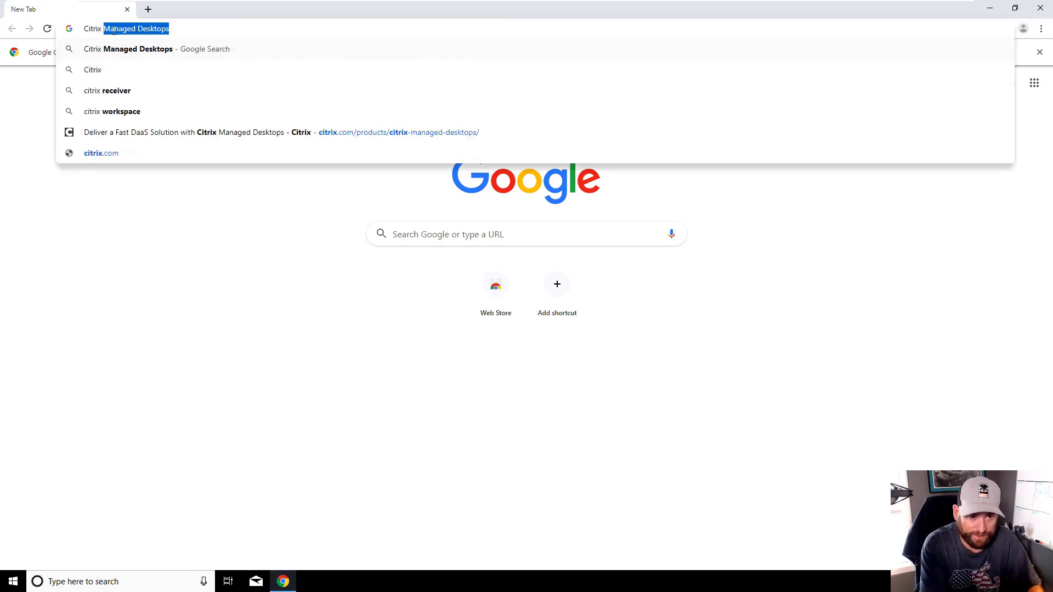
{"action": "key", "text": "Return"}
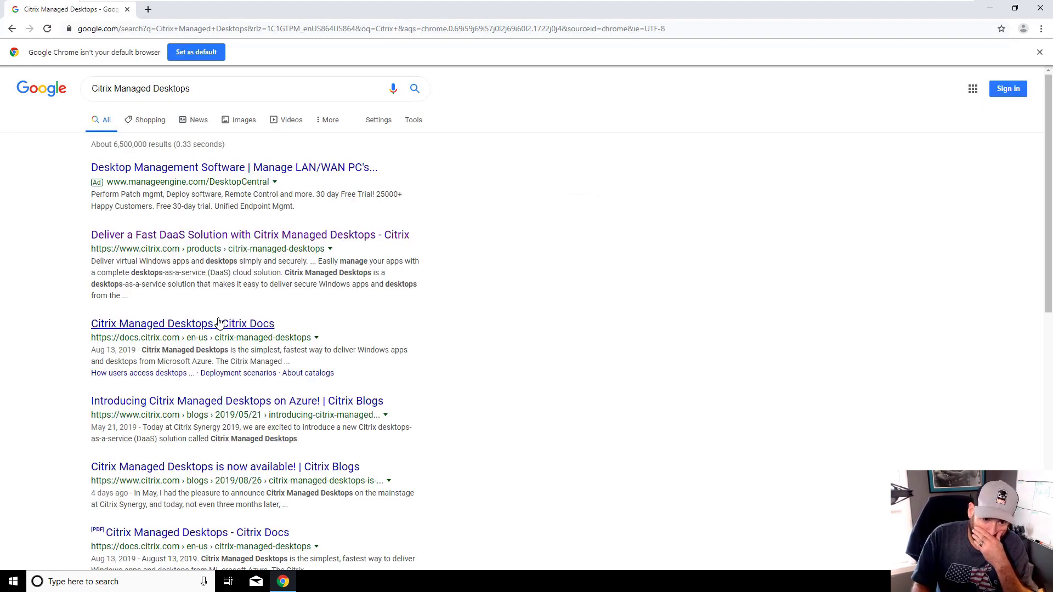
{"action": "left_click", "coordinate": [239, 237]}
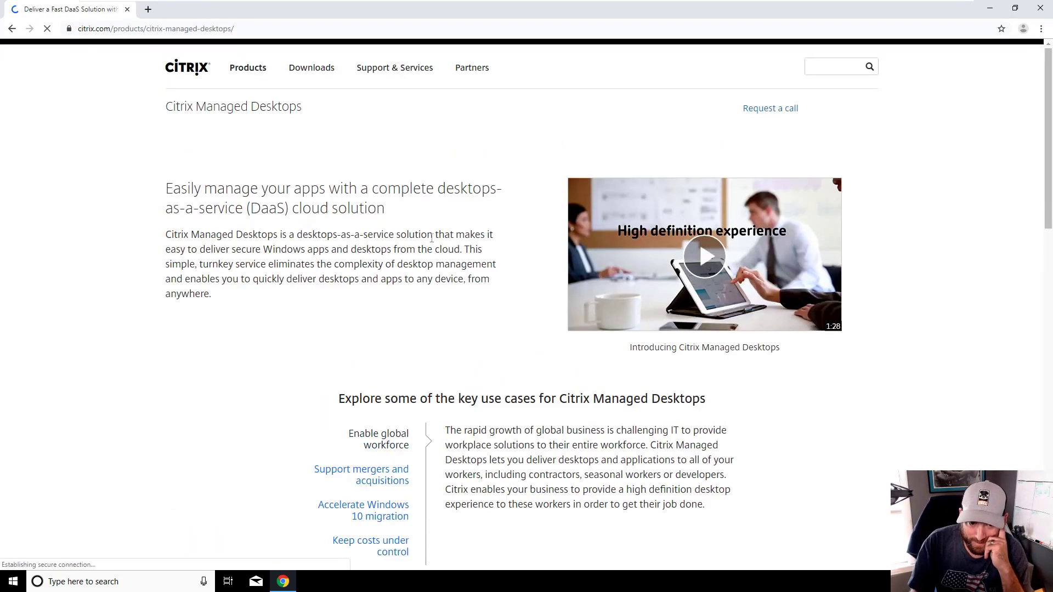
{"action": "scroll", "coordinate": [444, 231], "scroll_direction": "down", "scroll_amount": 7}
{"action": "scroll", "coordinate": [430, 234], "scroll_direction": "up", "scroll_amount": 7}
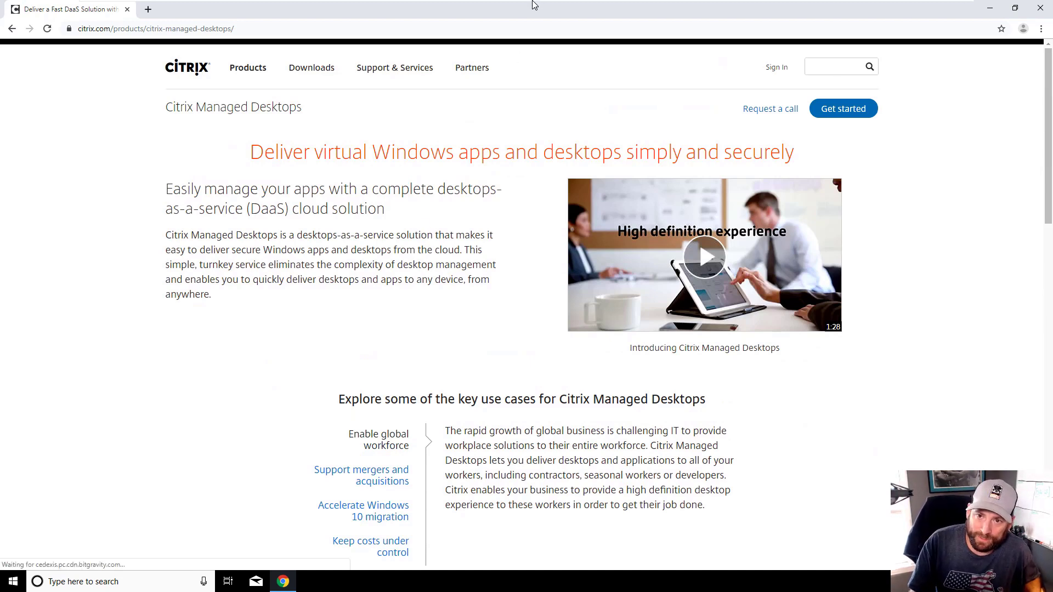
- Disconnect the virtual desktop session through Start's Shut down or sign out menu
{"action": "right_click", "coordinate": [15, 584]}
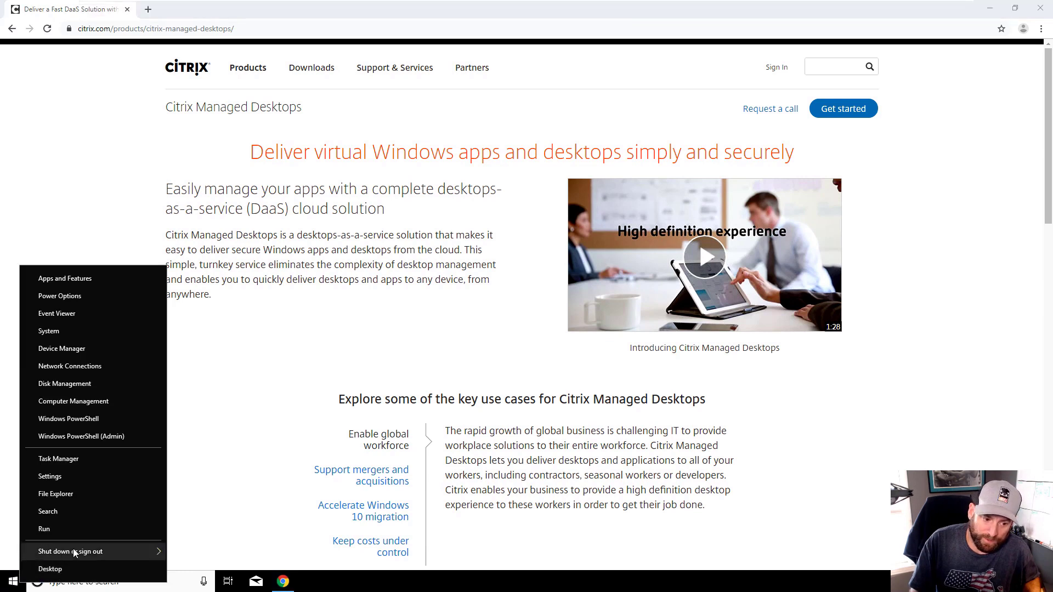
{"action": "mouse_move", "coordinate": [75, 550]}
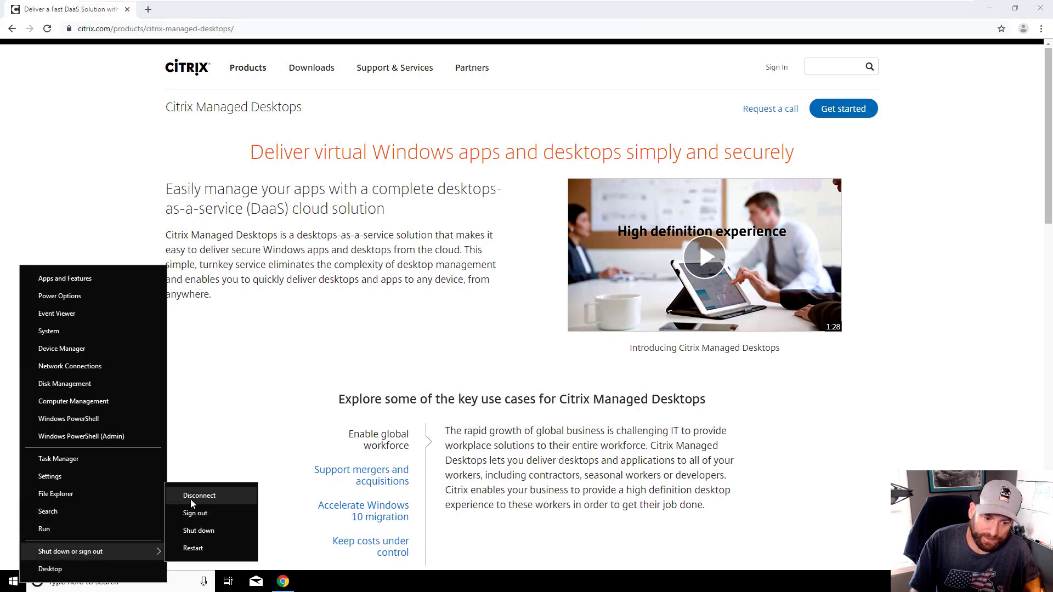
{"action": "left_click", "coordinate": [191, 500]}
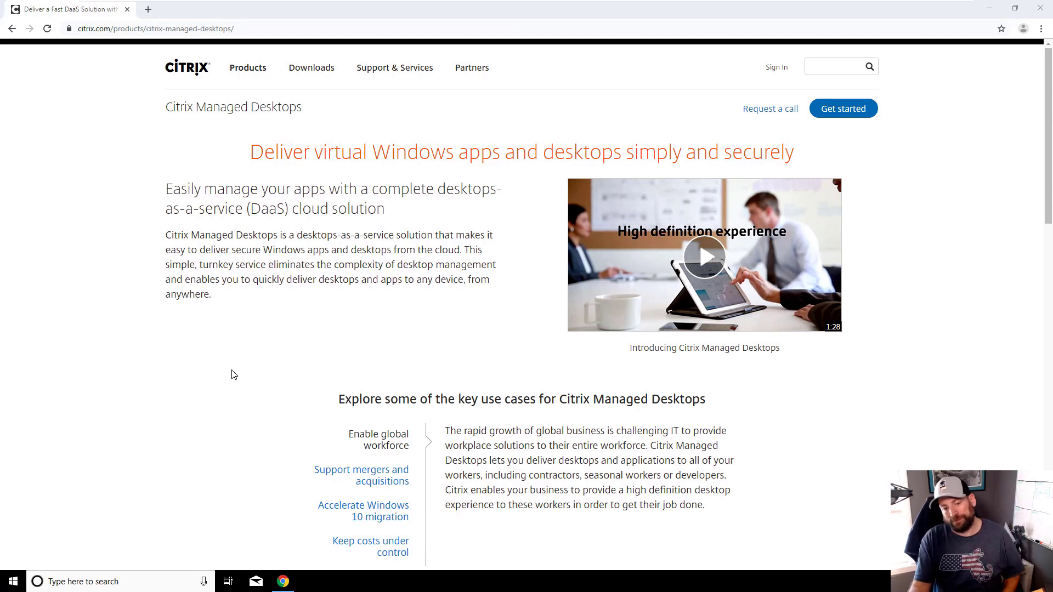
- Minimize the thin-client VM window and bring it back up
{"action": "mouse_move", "coordinate": [694, 3]}
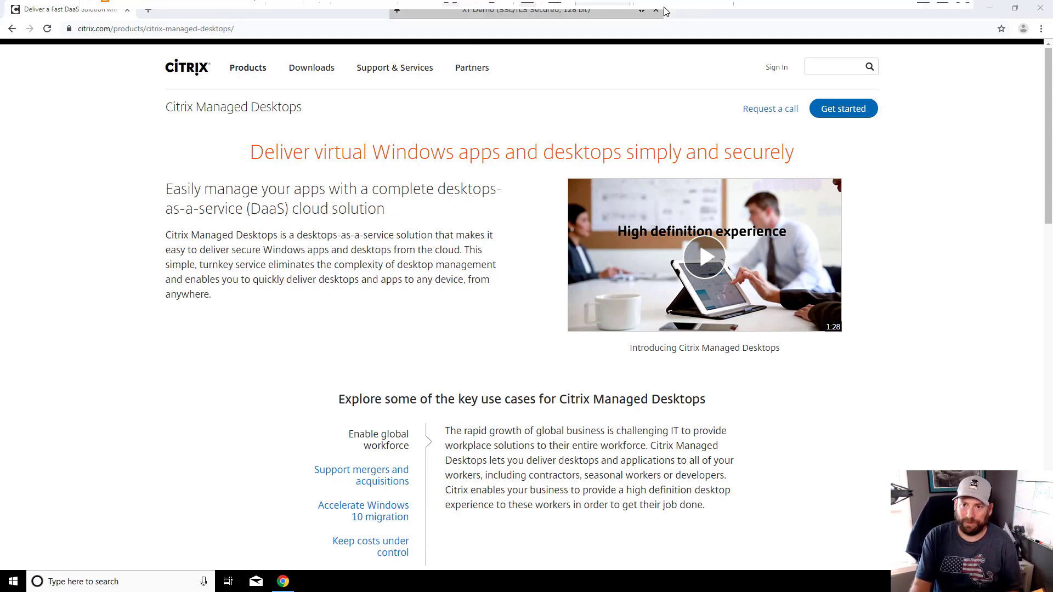
{"action": "left_click", "coordinate": [922, 12]}
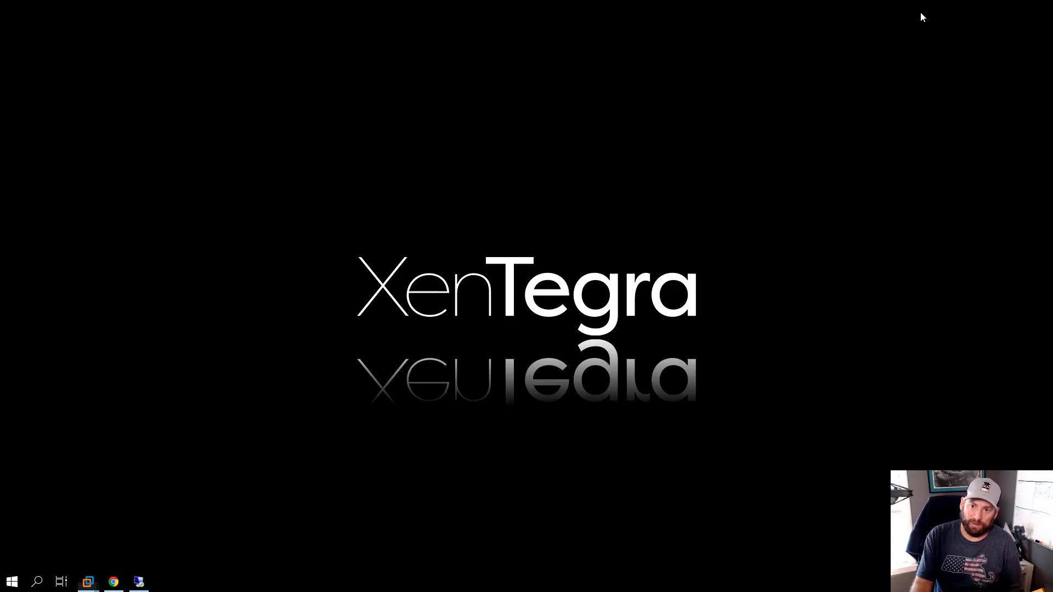
{"action": "mouse_move", "coordinate": [88, 581]}
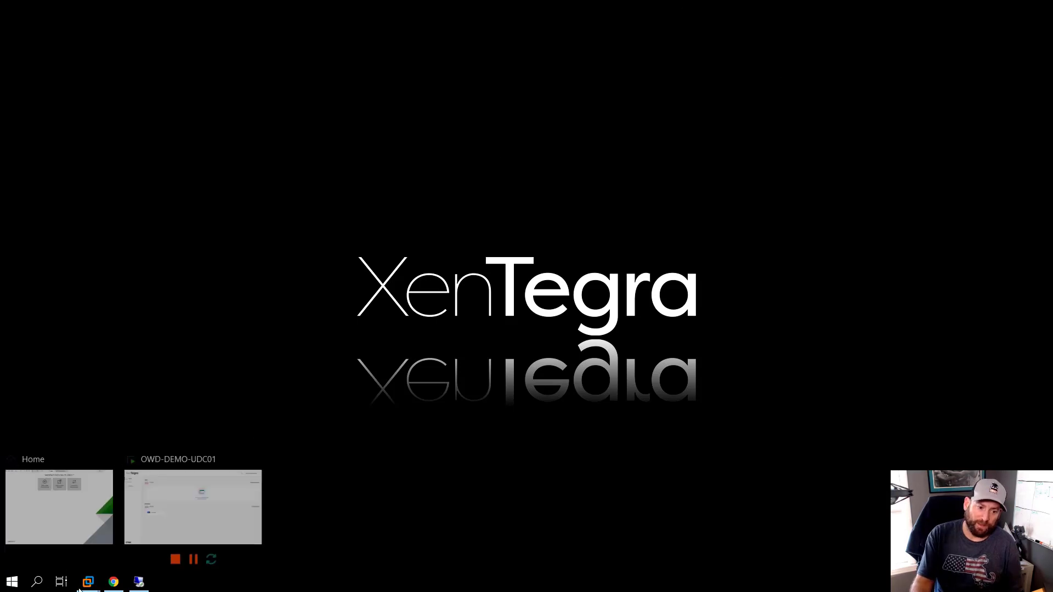
{"action": "left_click", "coordinate": [196, 531]}
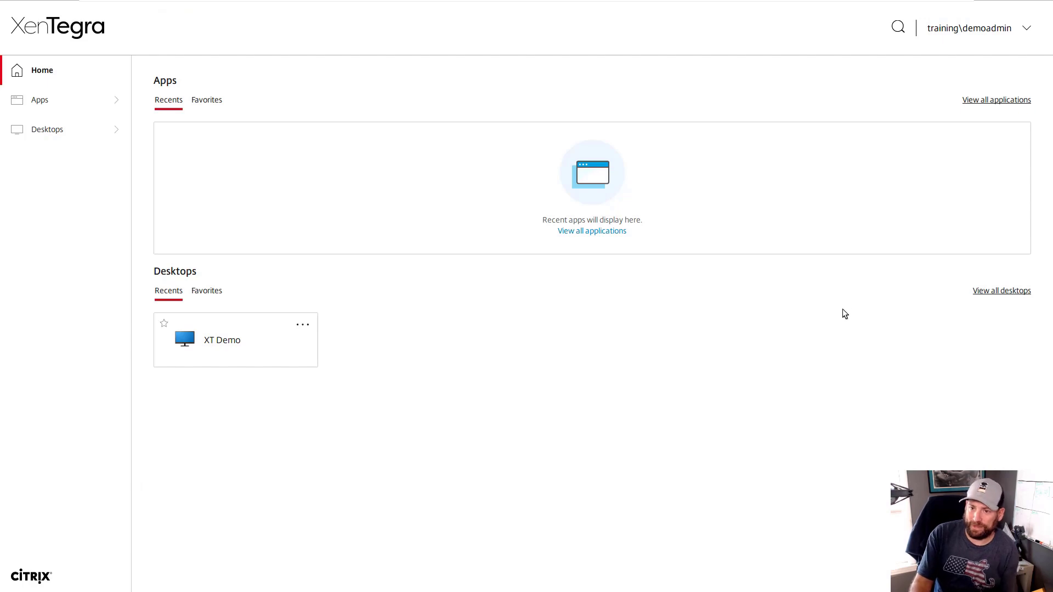
- Log out of Citrix Workspace, return to the sign-in form, and minimize the VM window
{"action": "left_click", "coordinate": [987, 31]}
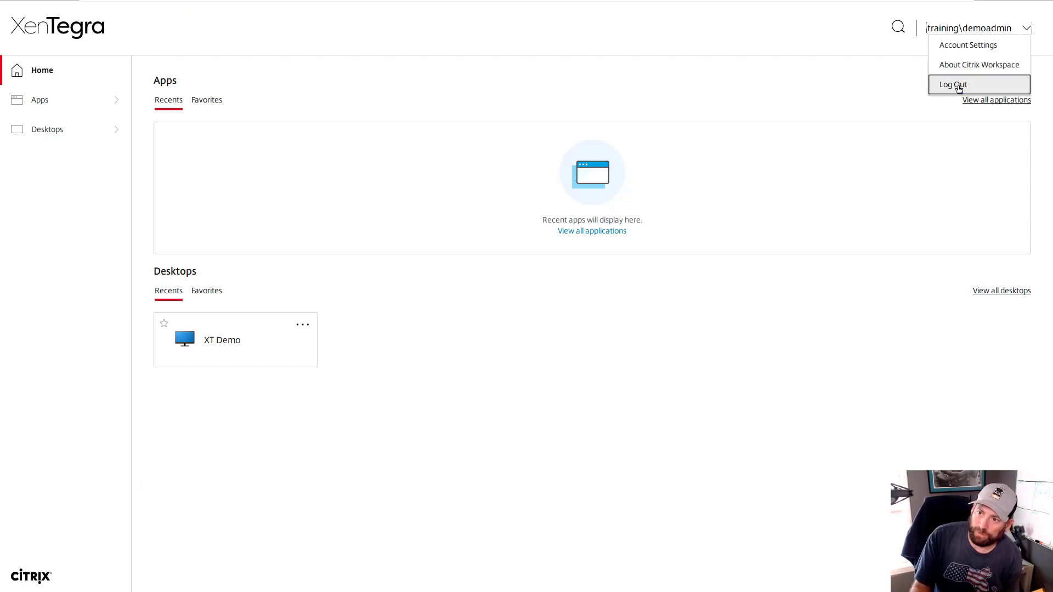
{"action": "left_click", "coordinate": [957, 84]}
{"action": "left_click", "coordinate": [522, 327]}
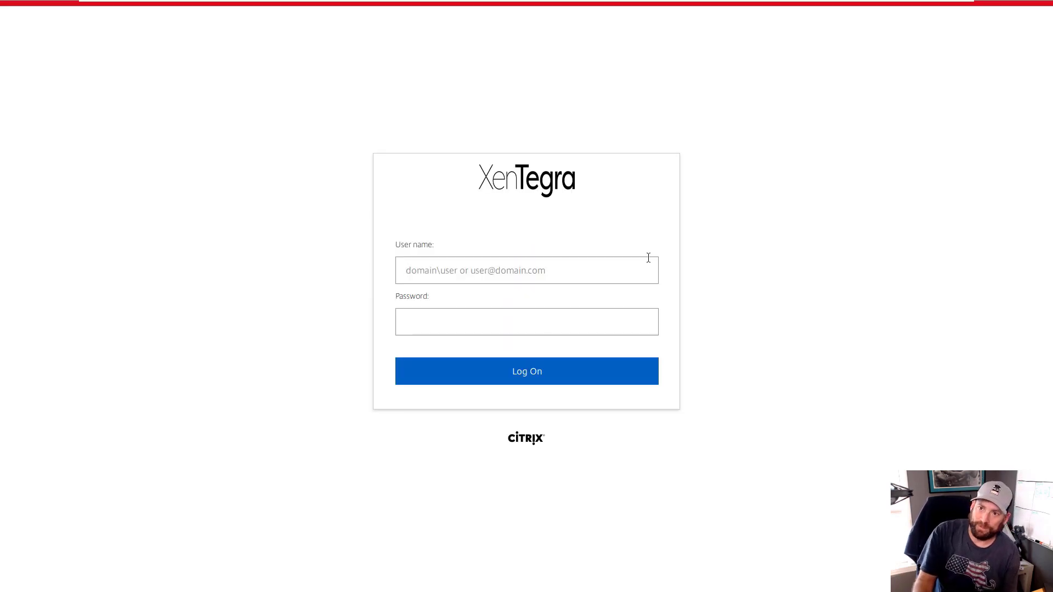
{"action": "mouse_move", "coordinate": [813, 1]}
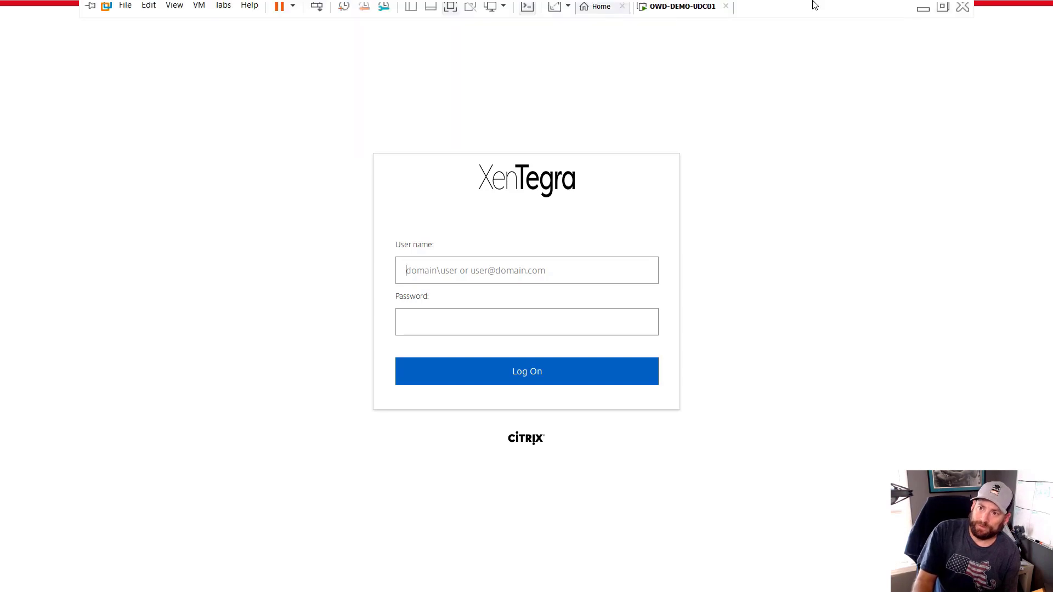
{"action": "left_click", "coordinate": [924, 12]}
- Return to the Citrix Workspace tab in Chrome, log on again, and reconnect the XT Demo desktop
{"action": "mouse_move", "coordinate": [113, 581]}
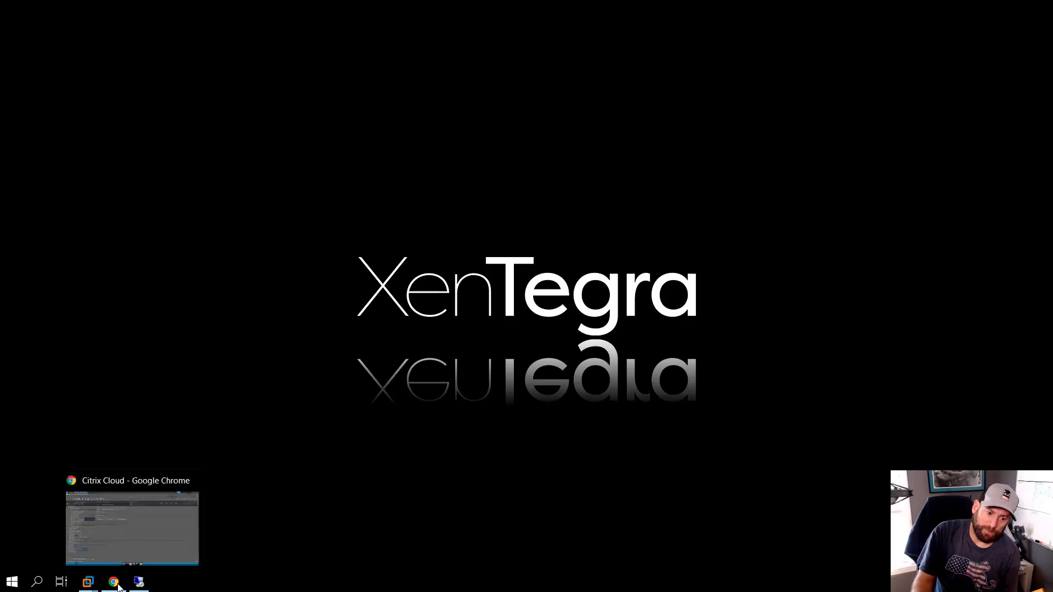
{"action": "left_click", "coordinate": [117, 555]}
{"action": "left_click", "coordinate": [230, 12]}
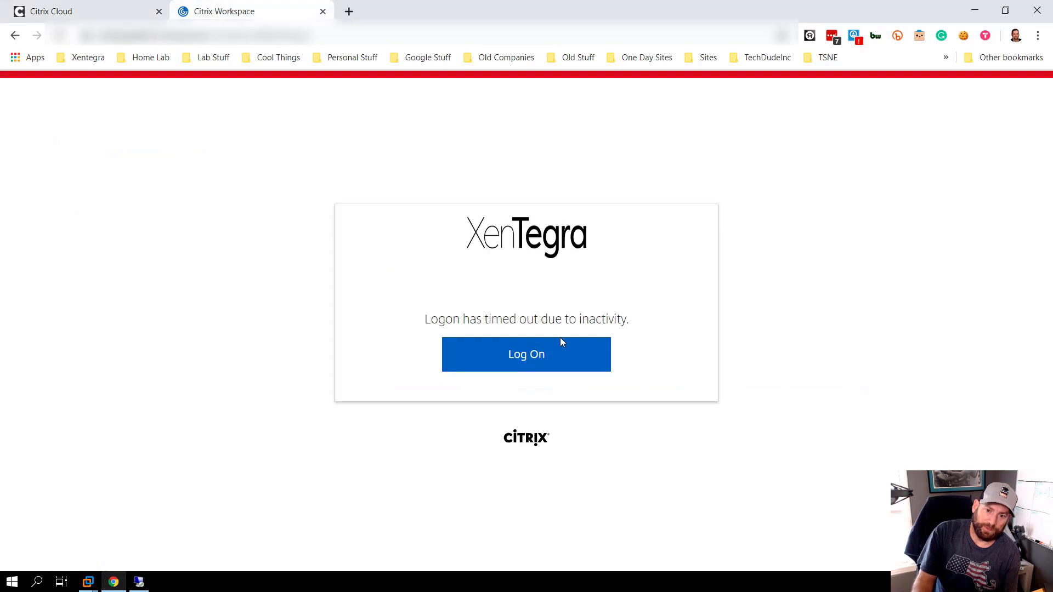
{"action": "left_click", "coordinate": [574, 351]}
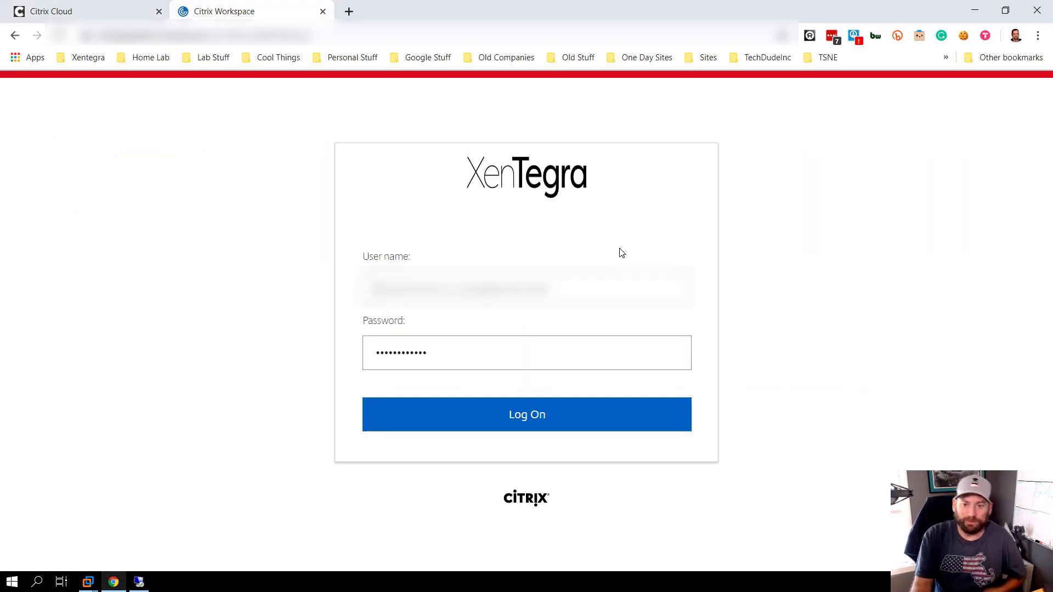
{"action": "left_click", "coordinate": [595, 419]}
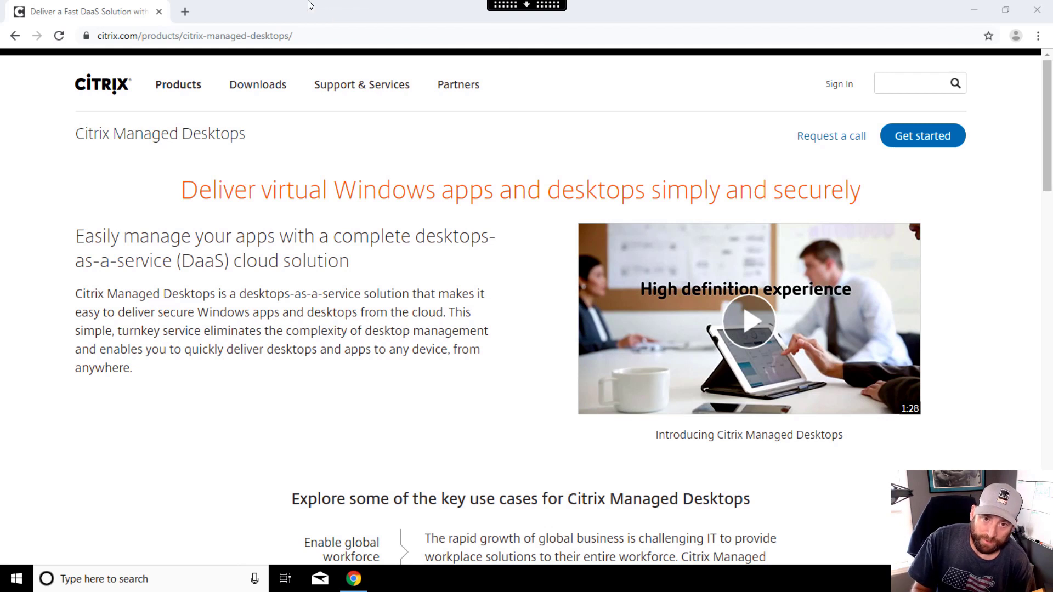
{"action": "left_click", "coordinate": [185, 13]}
- Open XenTegra.com in a new Chrome tab on the virtual desktop
{"action": "left_click", "coordinate": [185, 13]}
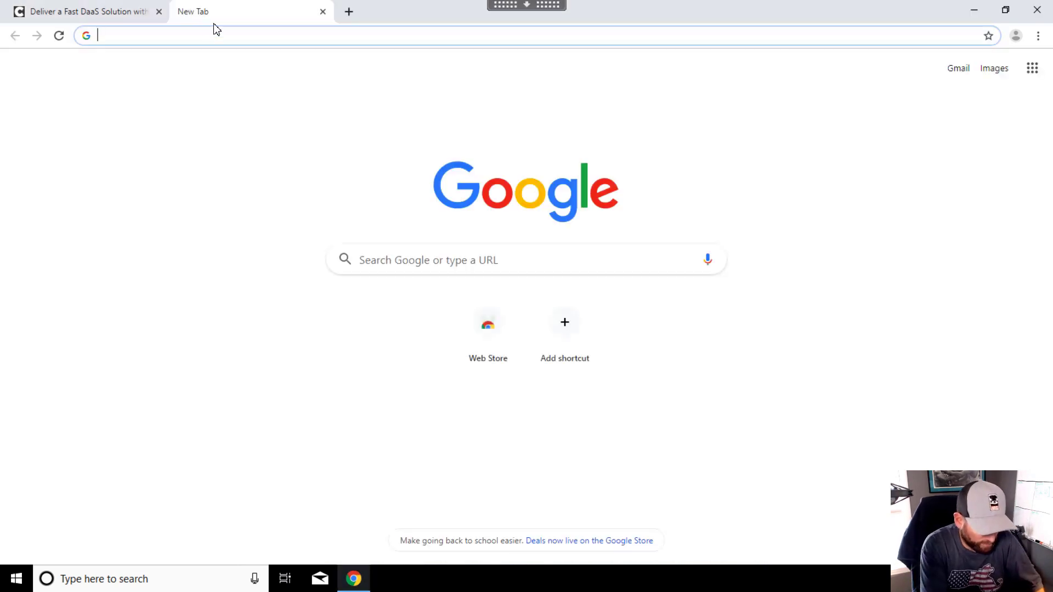
{"action": "type", "text": "XenTegra."}
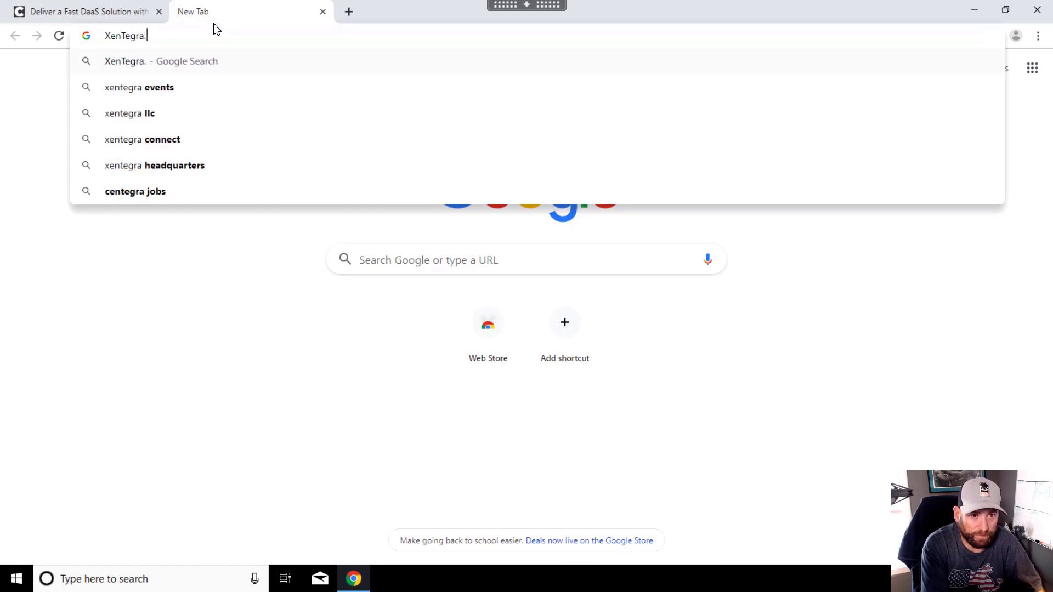
{"action": "type", "text": "com"}
{"action": "key", "text": "Return"}
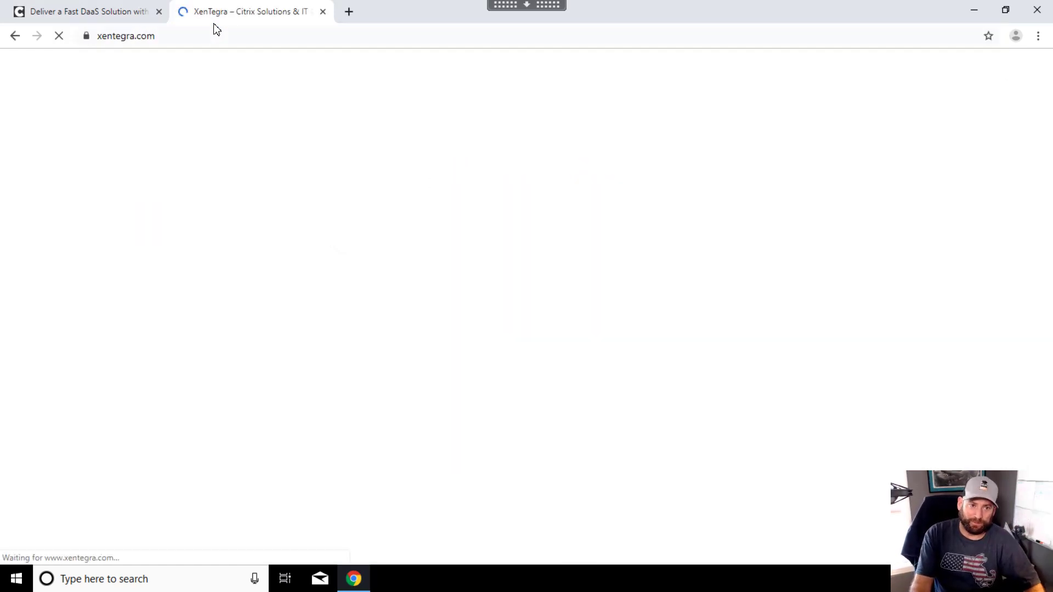
{"action": "left_click", "coordinate": [99, 20]}
{"action": "left_click", "coordinate": [223, 11]}
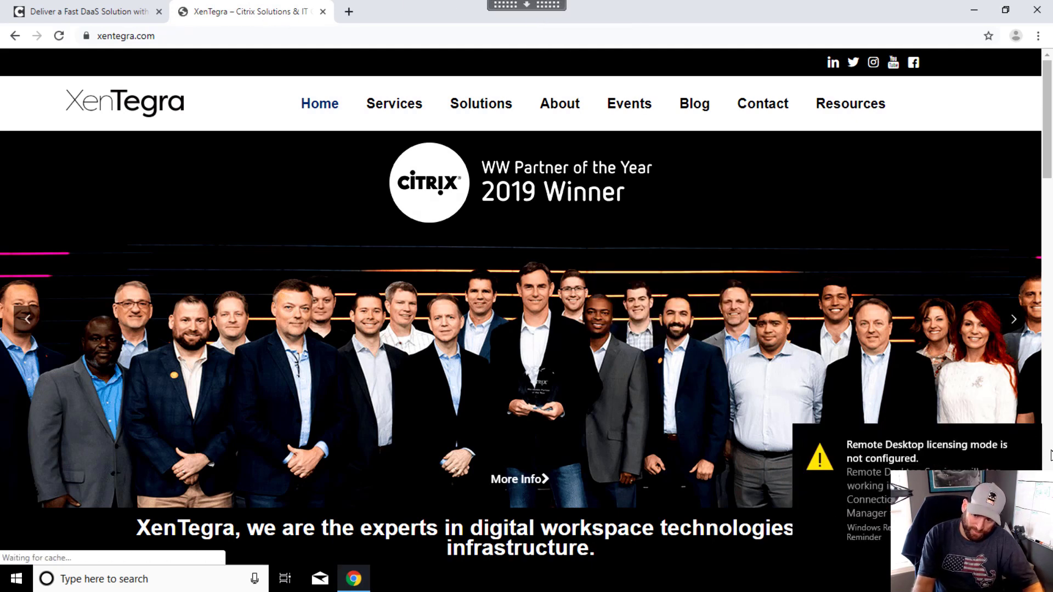
- Disconnect the XT Demo session from the Citrix toolbar and confirm
{"action": "left_click", "coordinate": [528, 5]}
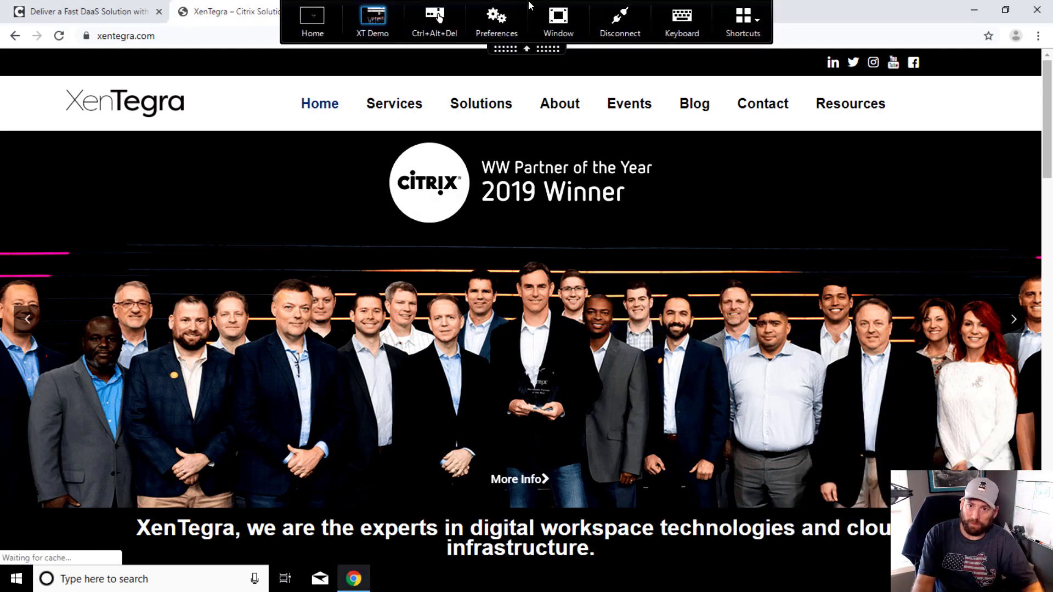
{"action": "left_click", "coordinate": [621, 19]}
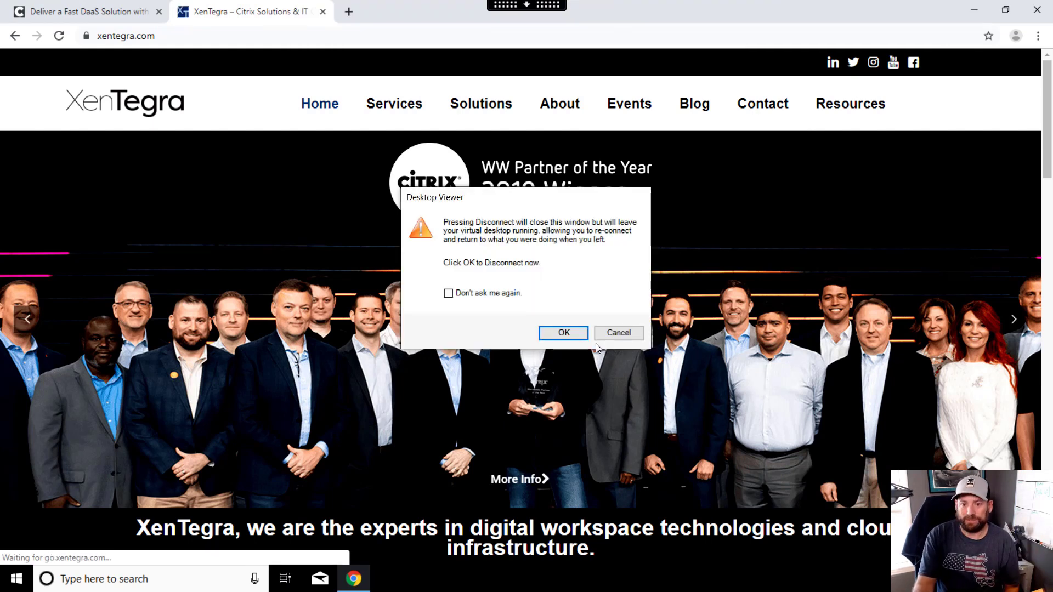
{"action": "left_click", "coordinate": [564, 332]}
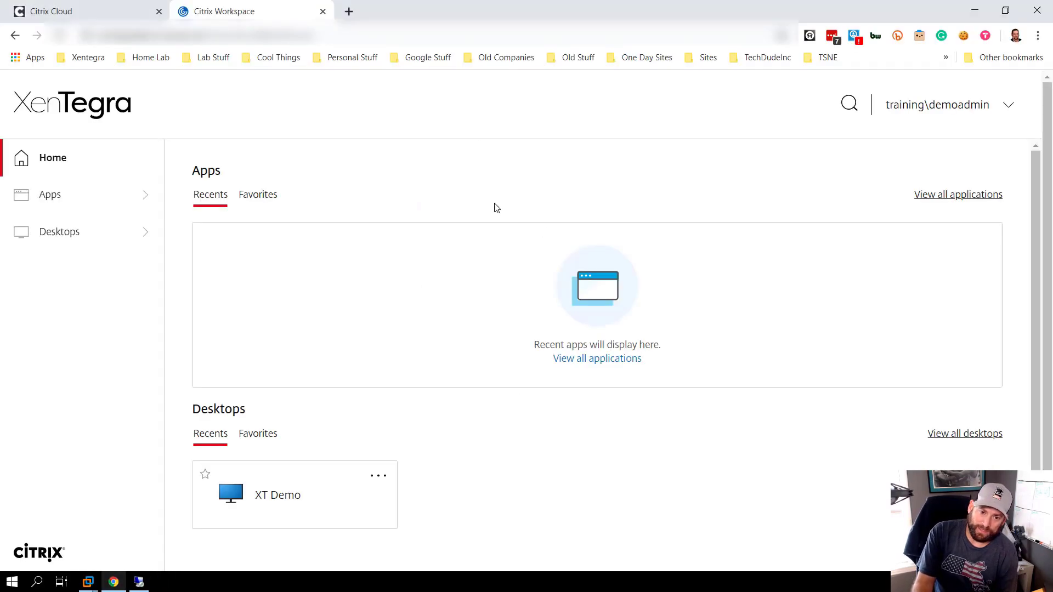
- Log out of Citrix Workspace in Chrome and minimize the browser
{"action": "left_click", "coordinate": [957, 106]}
{"action": "left_click", "coordinate": [935, 172]}
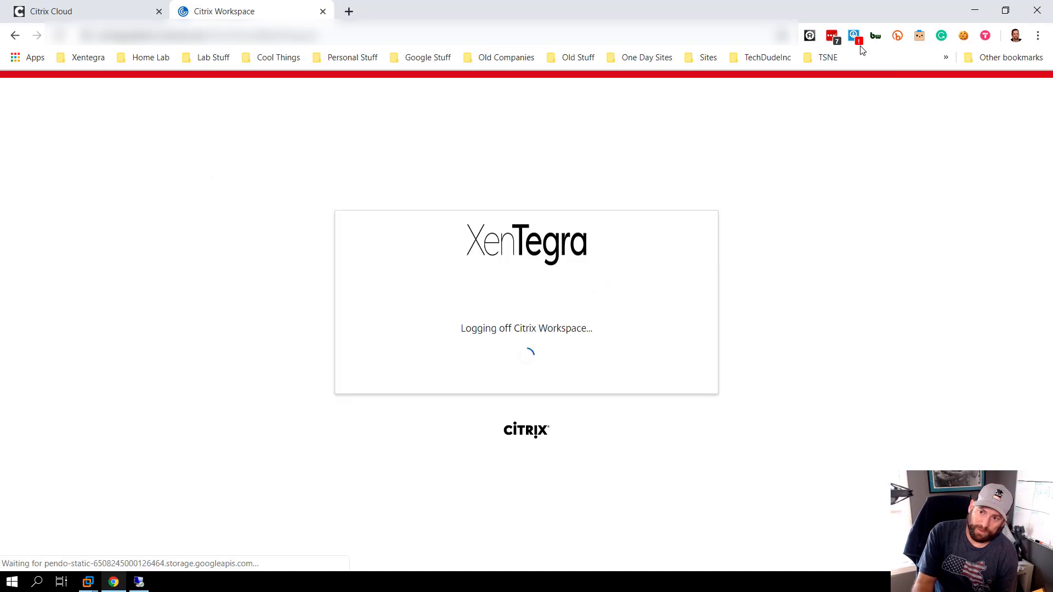
{"action": "left_click", "coordinate": [974, 10]}
- Sign in on the IGEL kiosk window with the domain user name and password
{"action": "mouse_move", "coordinate": [88, 580]}
{"action": "left_click", "coordinate": [148, 525]}
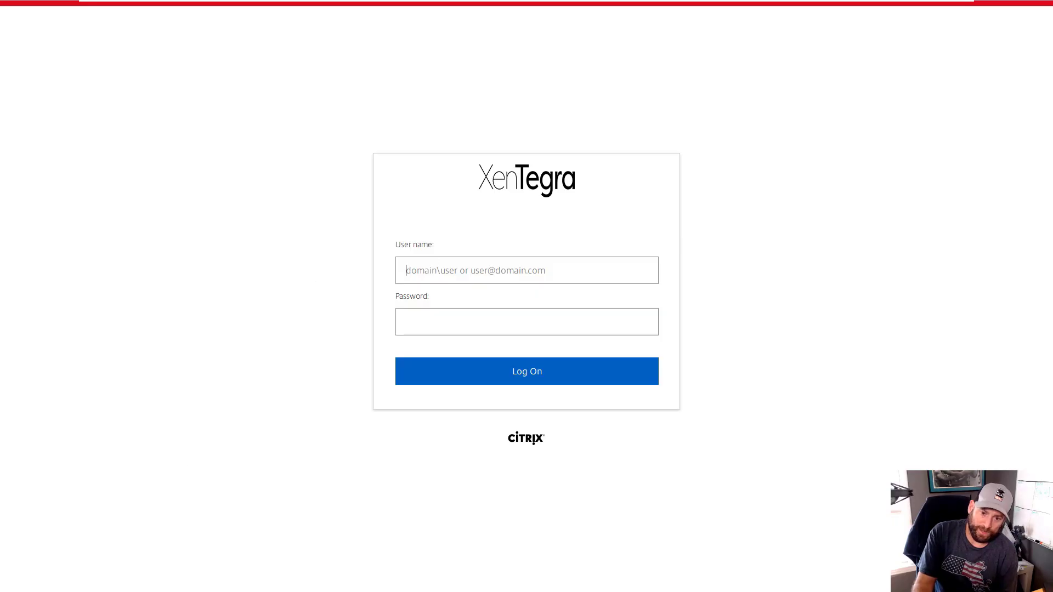
{"action": "type", "text": "xentegra\\user"}
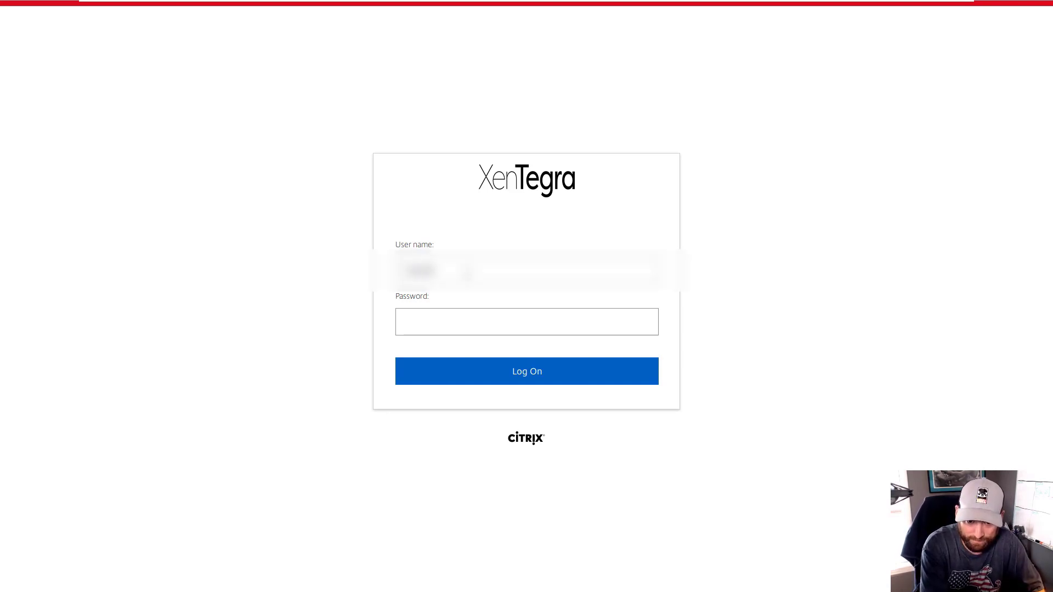
{"action": "type", "text": "tegra\\user"}
{"action": "key", "text": "Tab"}
{"action": "type", "text": "••••"}
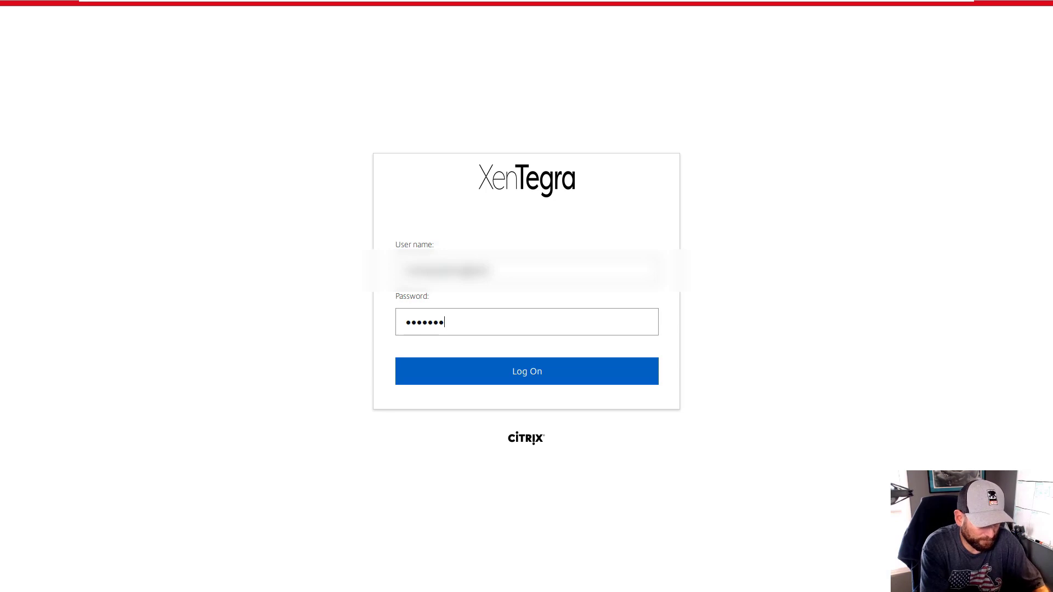
{"action": "key", "text": "Return"}
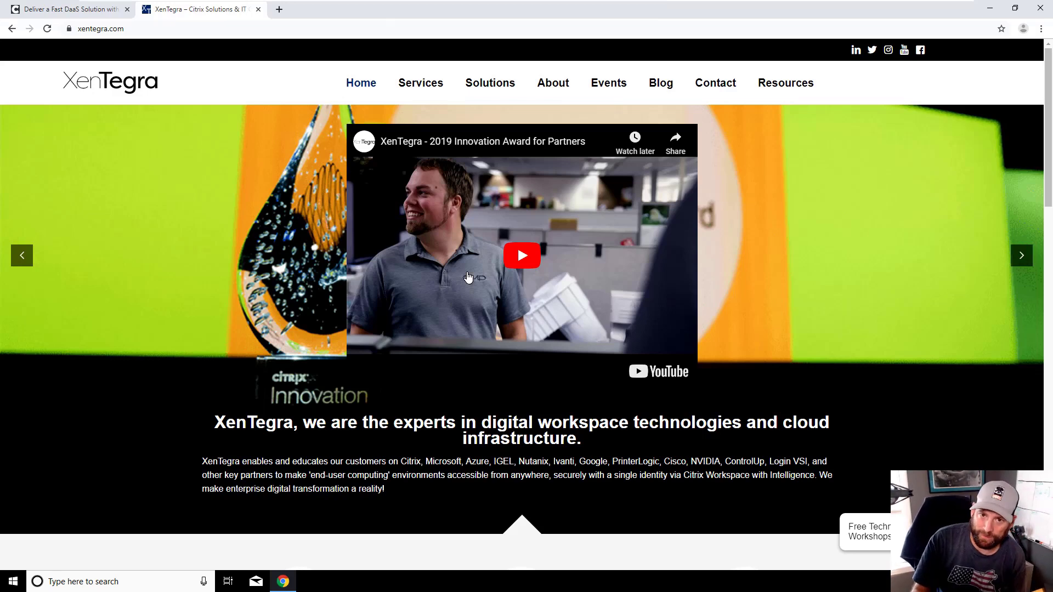
- Right-click the Windows Start button to reach the Shut down or sign out options
{"action": "mouse_move", "coordinate": [594, 2]}
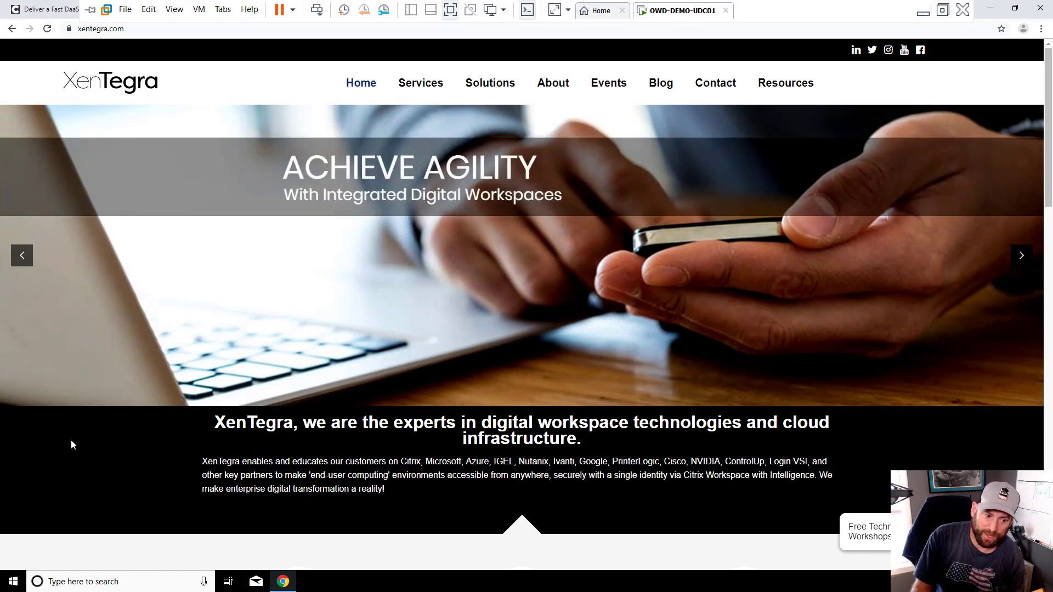
{"action": "right_click", "coordinate": [13, 581]}
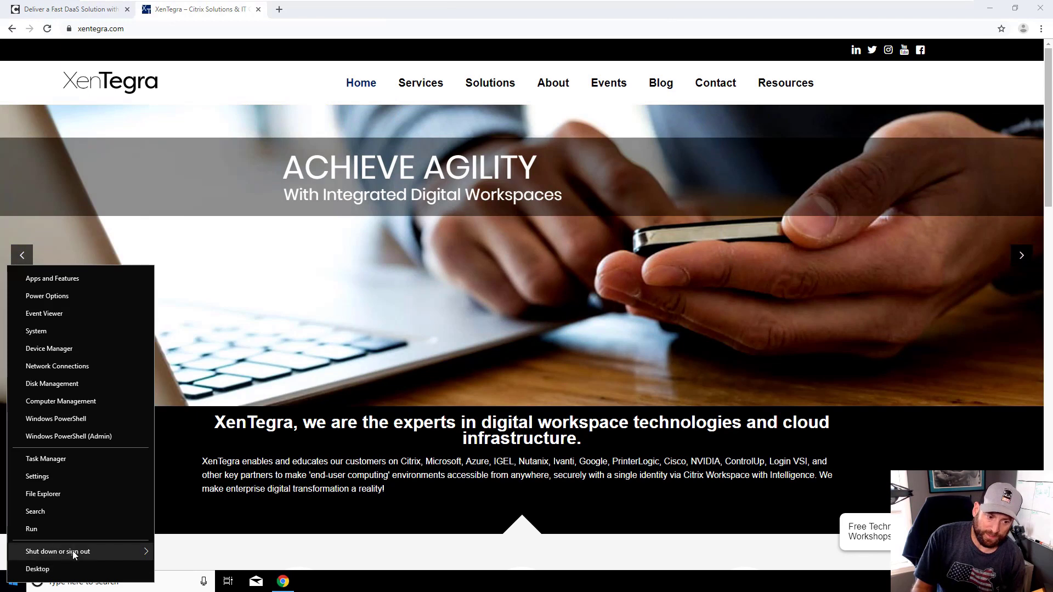
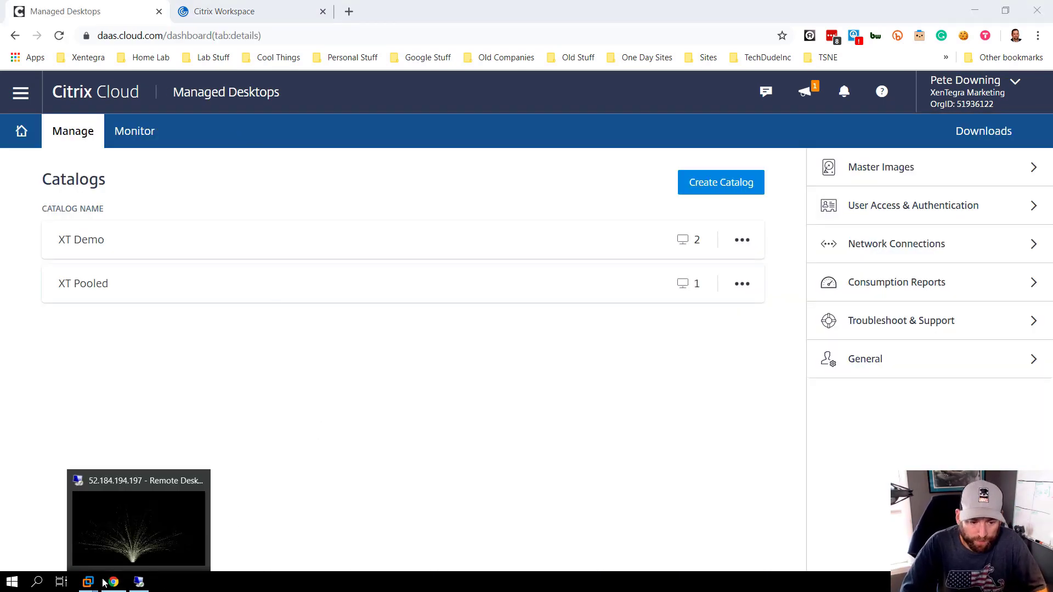
- Return to the remote session and log back on to XenTegra with the user's credentials
{"action": "mouse_move", "coordinate": [90, 582]}
{"action": "left_click", "coordinate": [144, 515]}
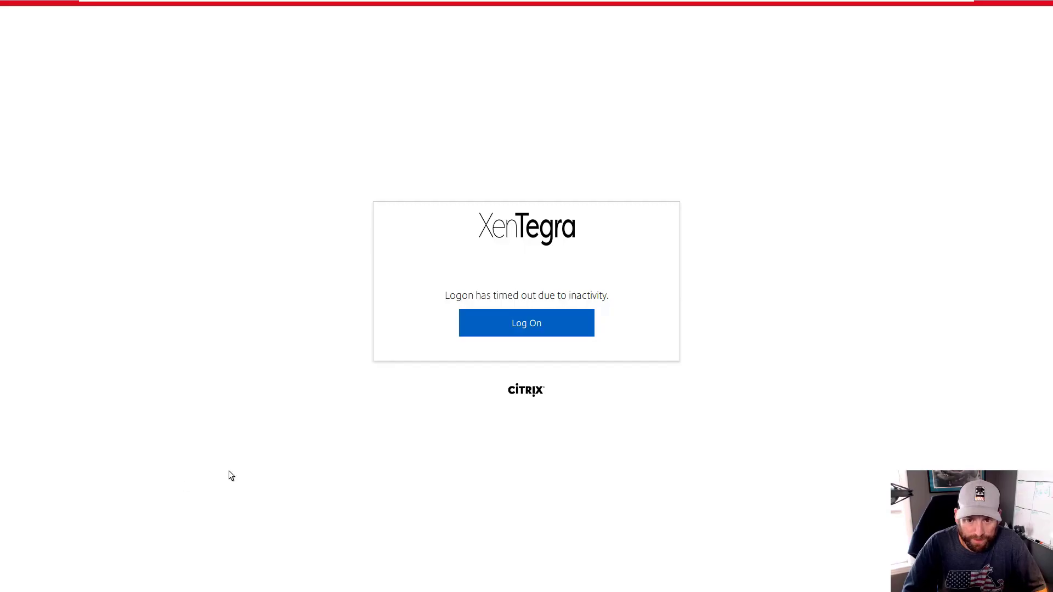
{"action": "left_click", "coordinate": [555, 324]}
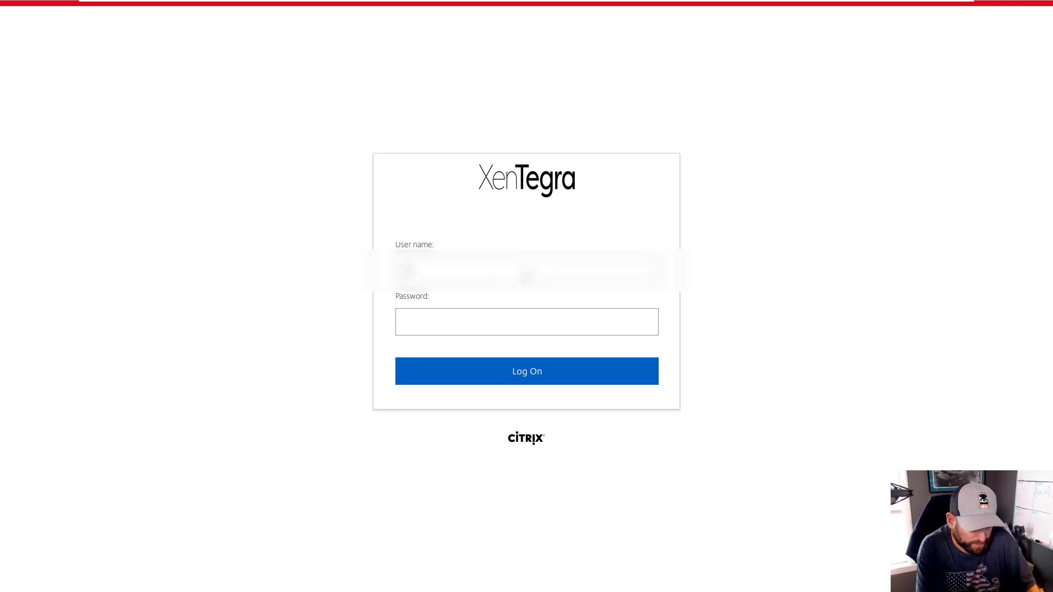
{"action": "type", "text": "user"}
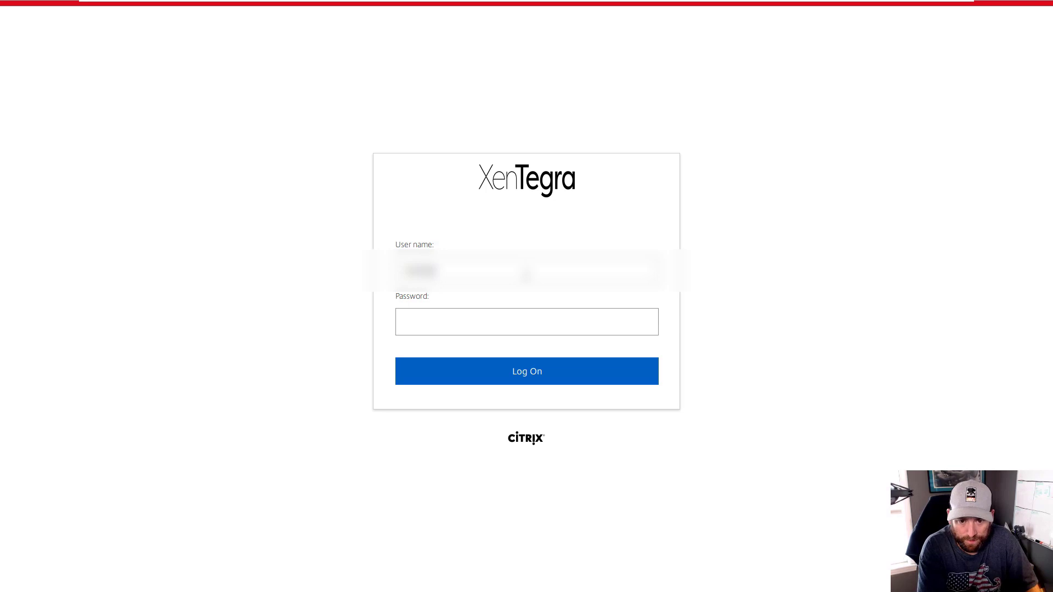
{"action": "key", "text": "BackSpace"}
{"action": "key", "text": "BackSpace"}
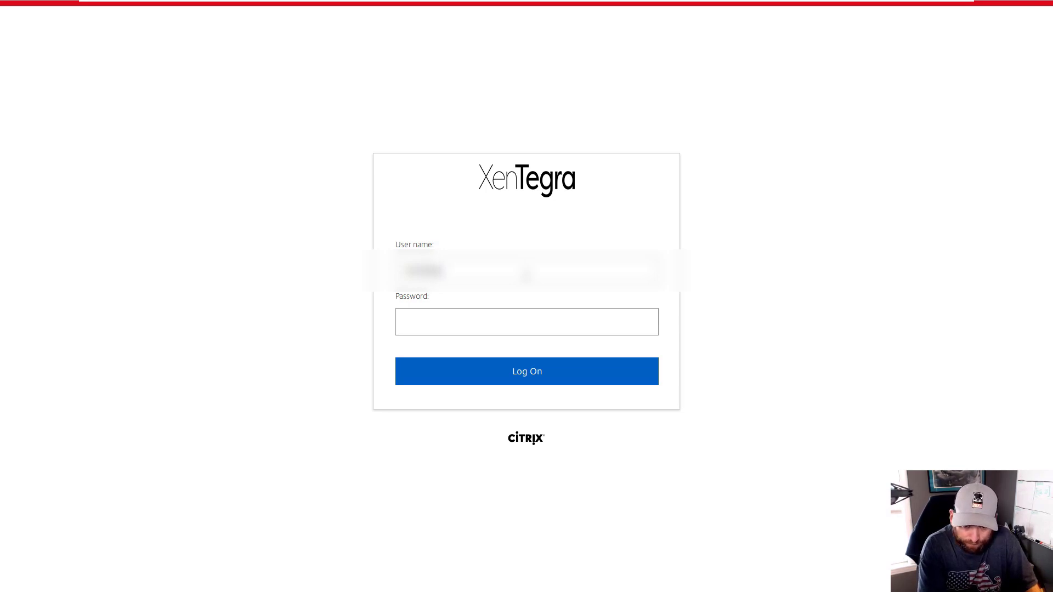
{"action": "type", "text": "om"}
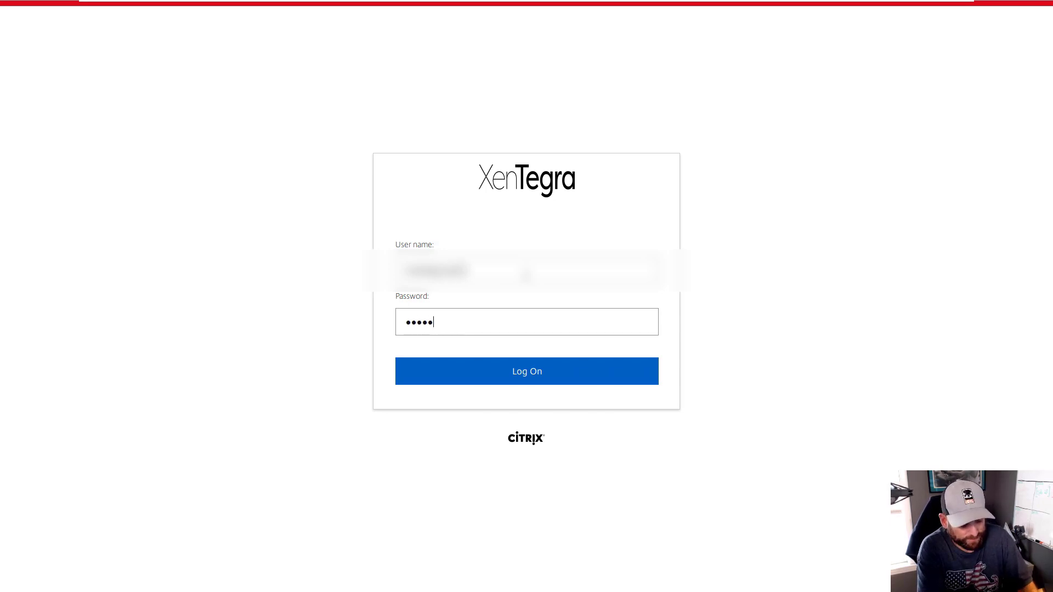
{"action": "key", "text": "Return"}
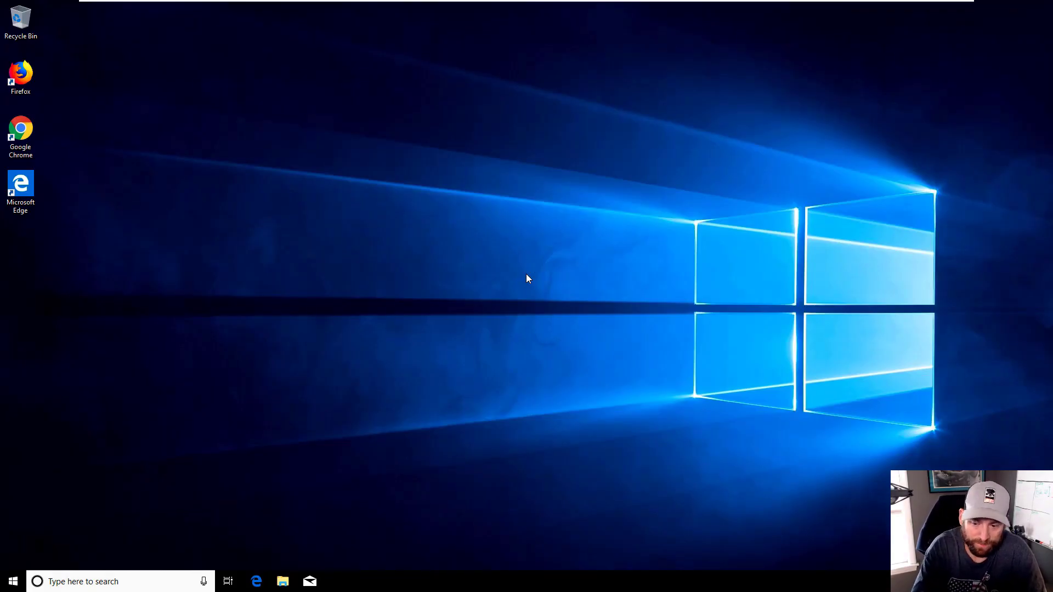
- Launch Chrome maximized and open the Citrix Managed Desktops page via a Google search
{"action": "left_click", "coordinate": [24, 132]}
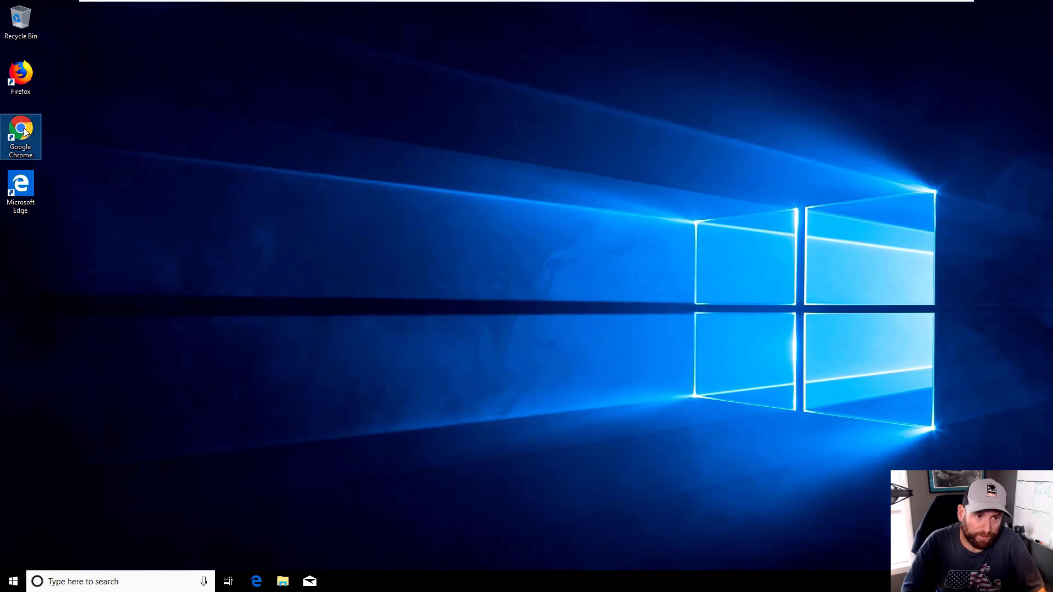
{"action": "double_click", "coordinate": [24, 131]}
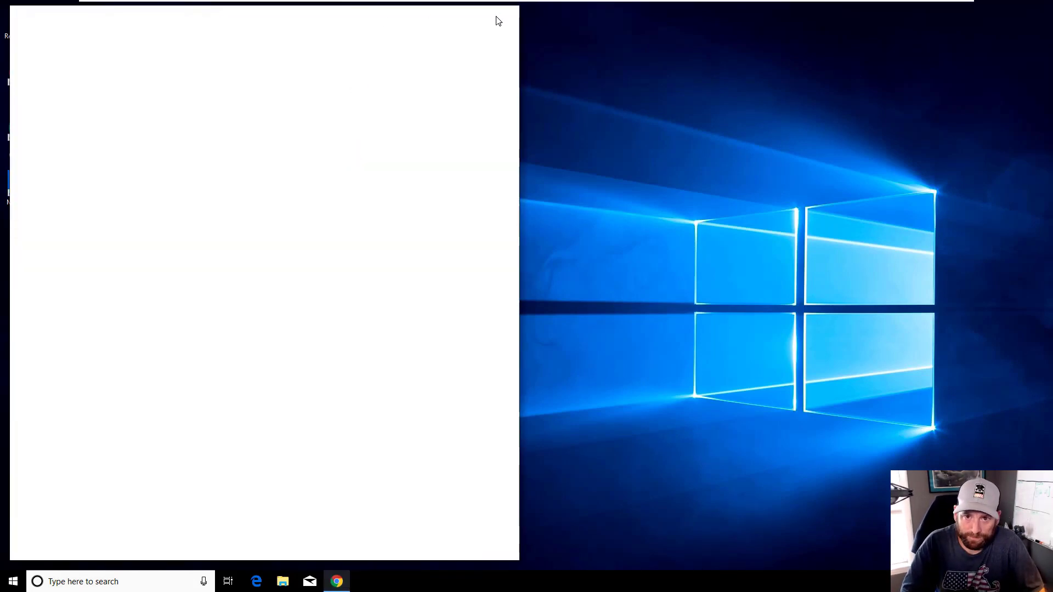
{"action": "left_click", "coordinate": [490, 17]}
{"action": "left_click", "coordinate": [242, 29]}
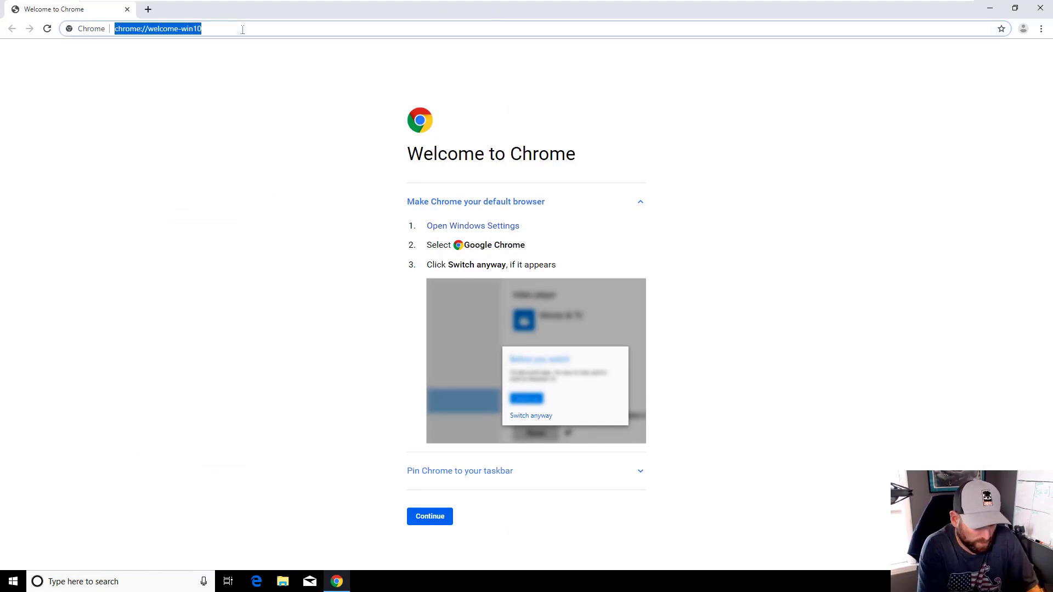
{"action": "type", "text": "citrix "}
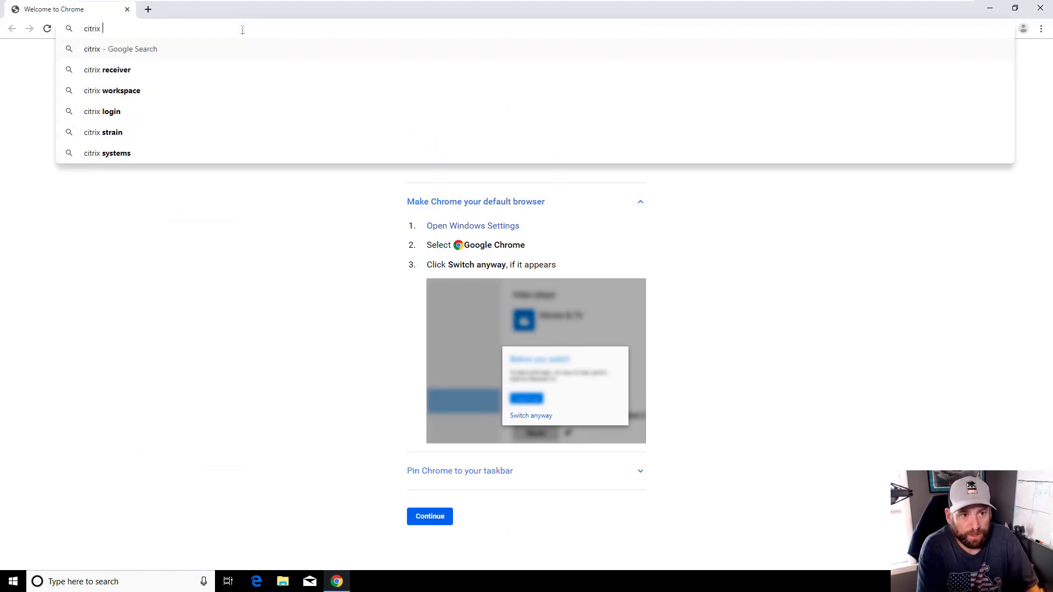
{"action": "type", "text": "managed"}
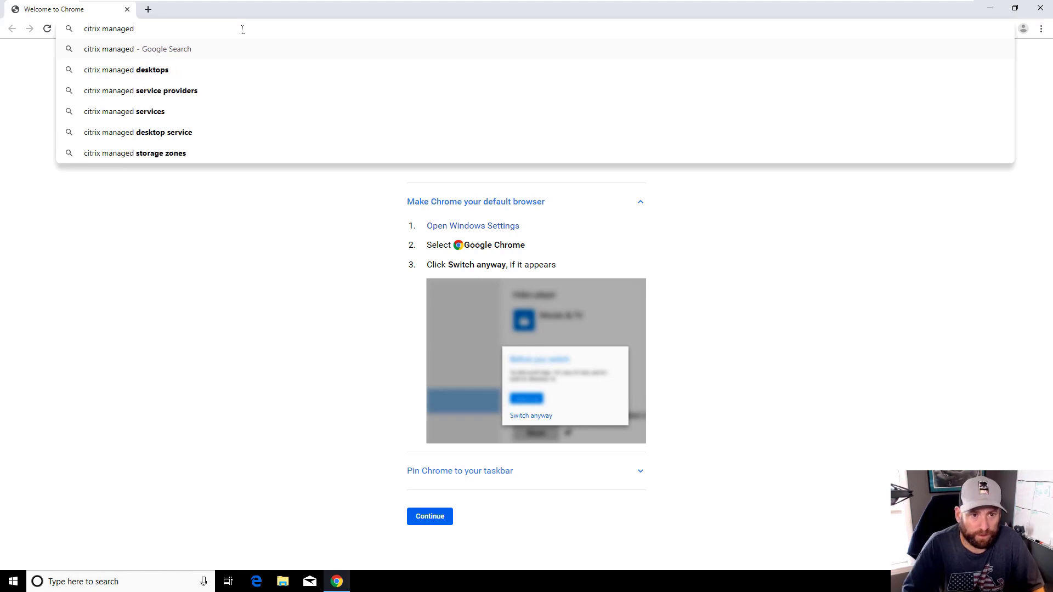
{"action": "left_click", "coordinate": [170, 77]}
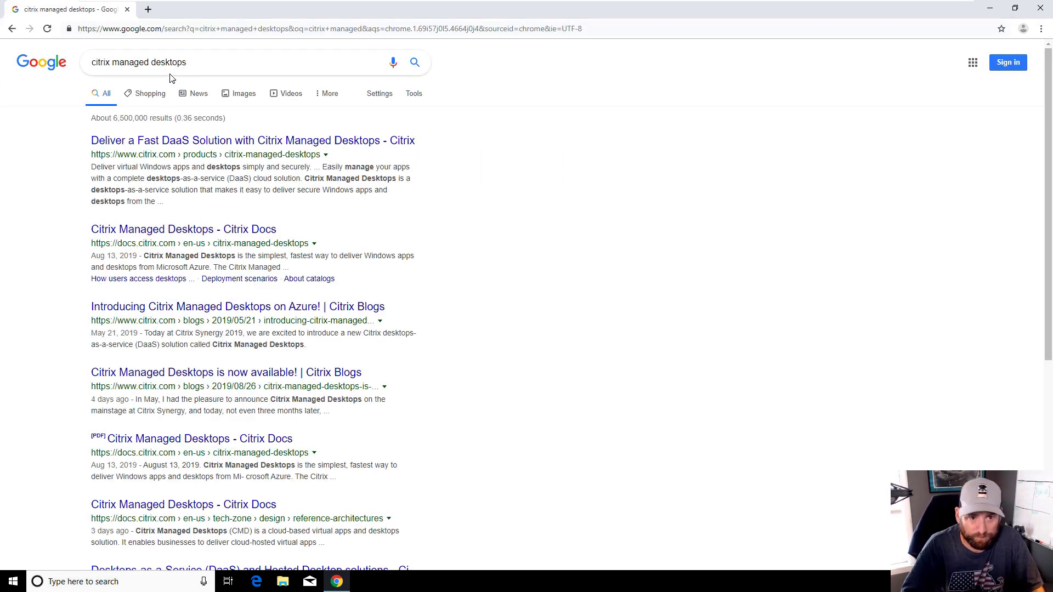
{"action": "left_click", "coordinate": [265, 142]}
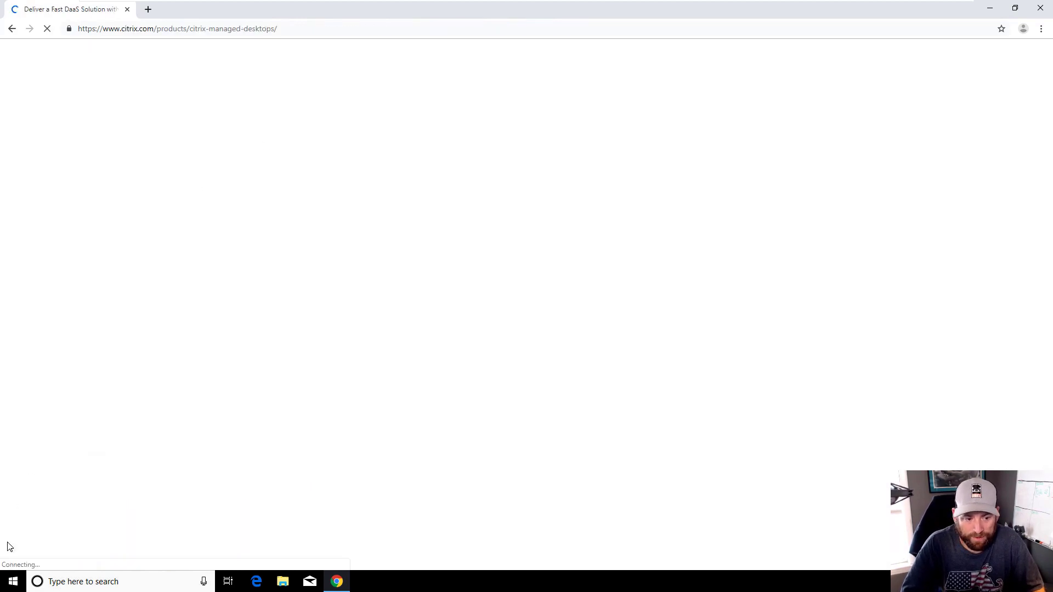
- Browse the Windows app list in the virtual desktop, then dismiss it
{"action": "key", "text": "super"}
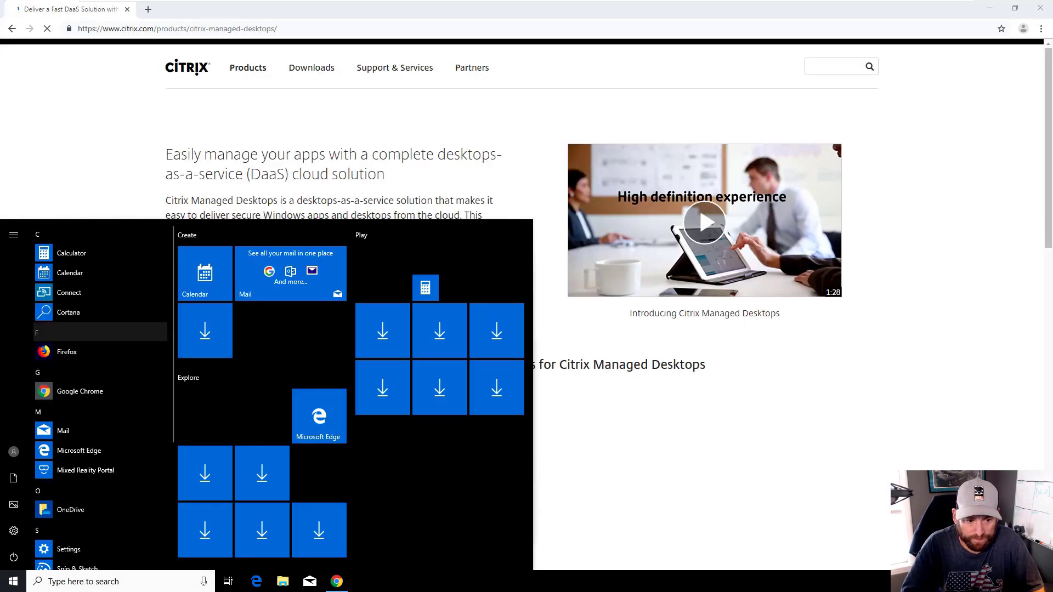
{"action": "scroll", "coordinate": [99, 333], "scroll_direction": "down", "scroll_amount": 3}
{"action": "scroll", "coordinate": [107, 390], "scroll_direction": "up", "scroll_amount": 3}
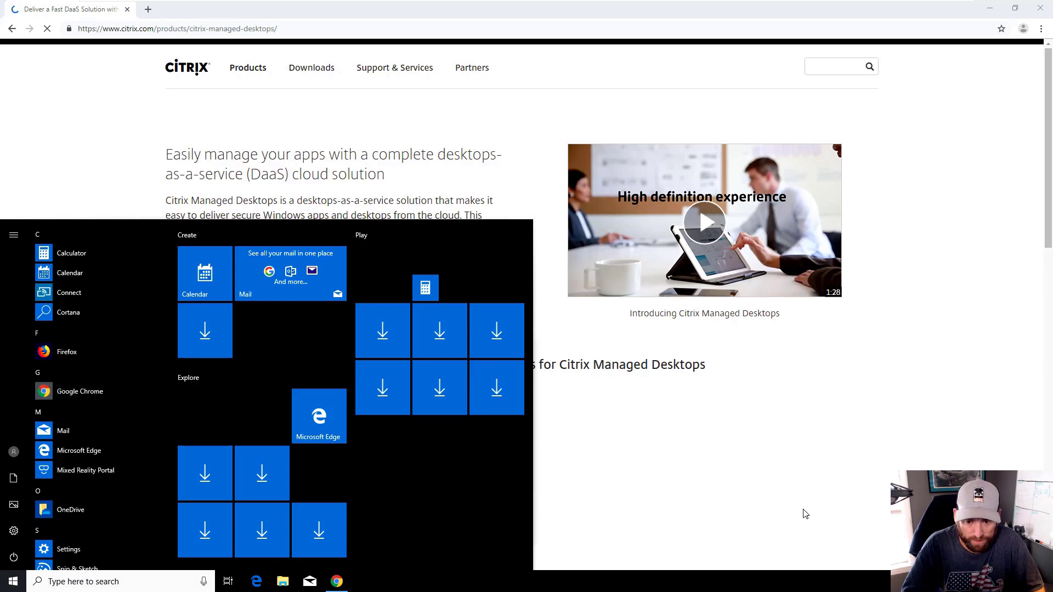
{"action": "left_click", "coordinate": [805, 514]}
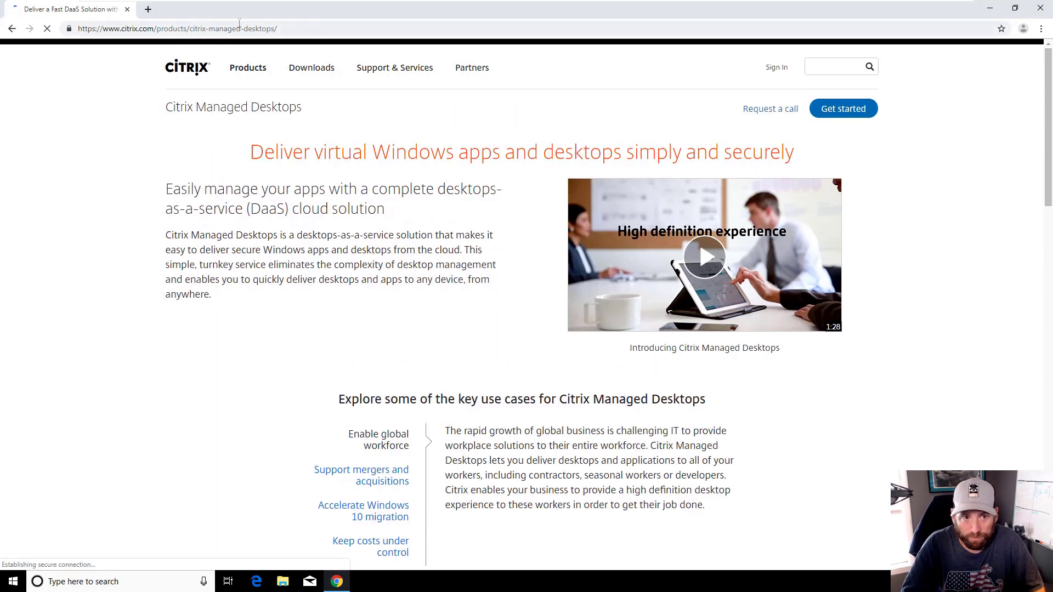
- Load XenTegra.com in a new Chrome tab
{"action": "left_click", "coordinate": [148, 9]}
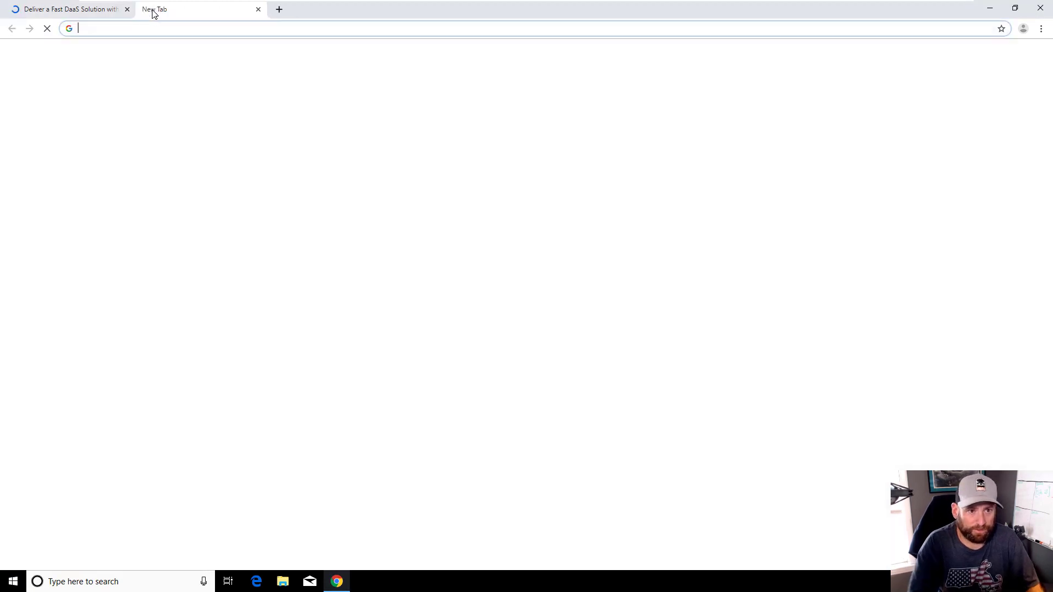
{"action": "type", "text": "XenT"}
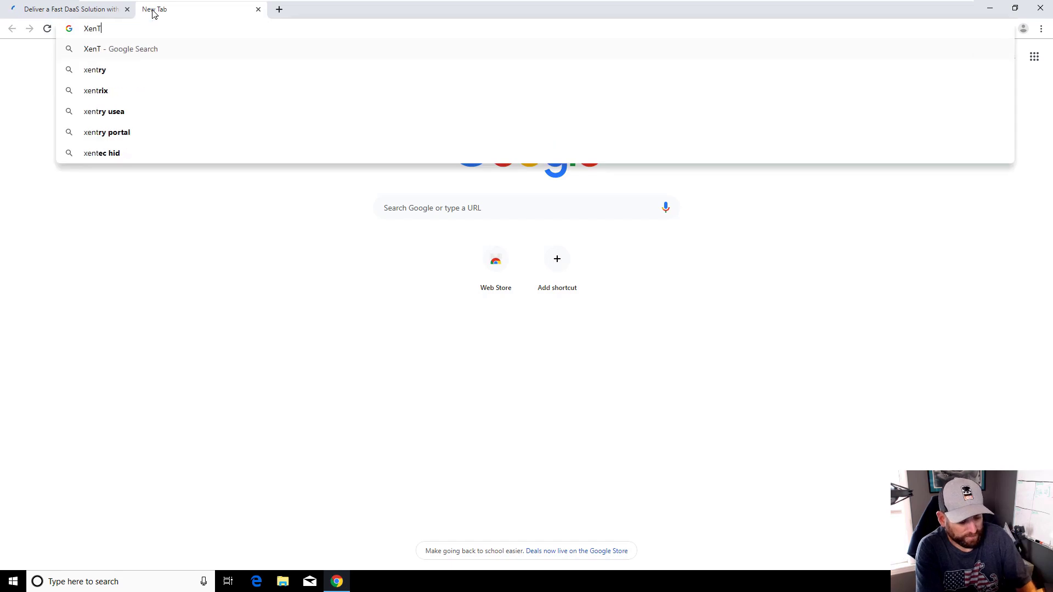
{"action": "type", "text": "egra.com"}
{"action": "key", "text": "Return"}
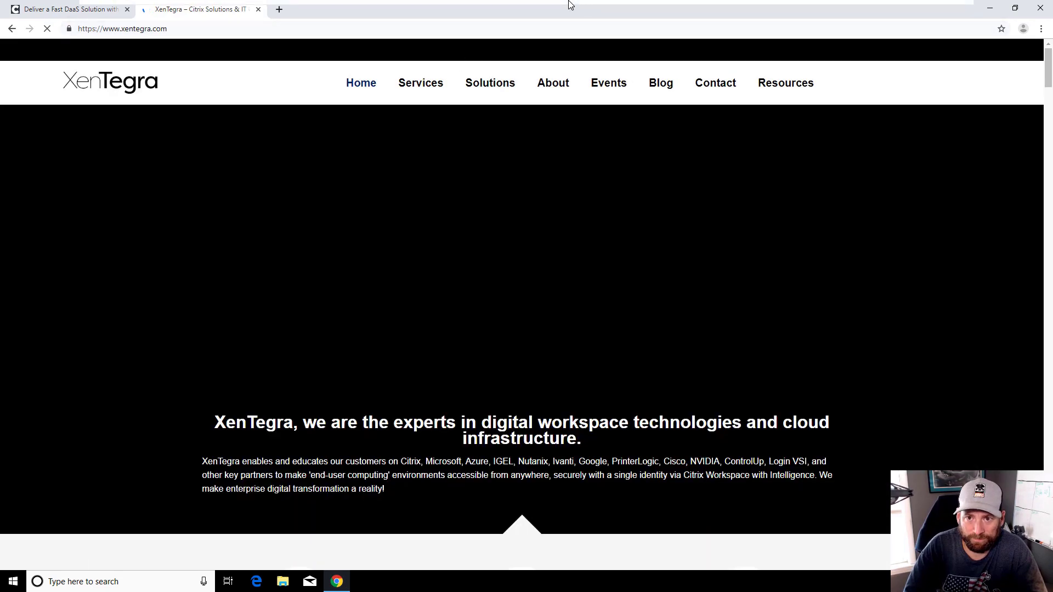
- Bring up the Win+X menu from Start and dismiss it without shutting down
{"action": "right_click", "coordinate": [17, 584]}
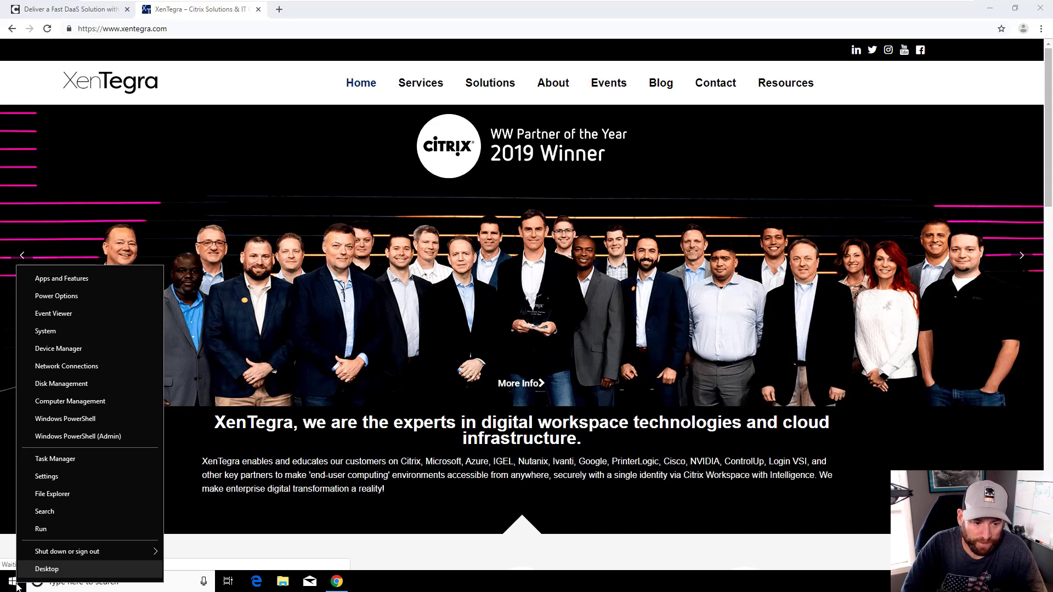
{"action": "mouse_move", "coordinate": [105, 550]}
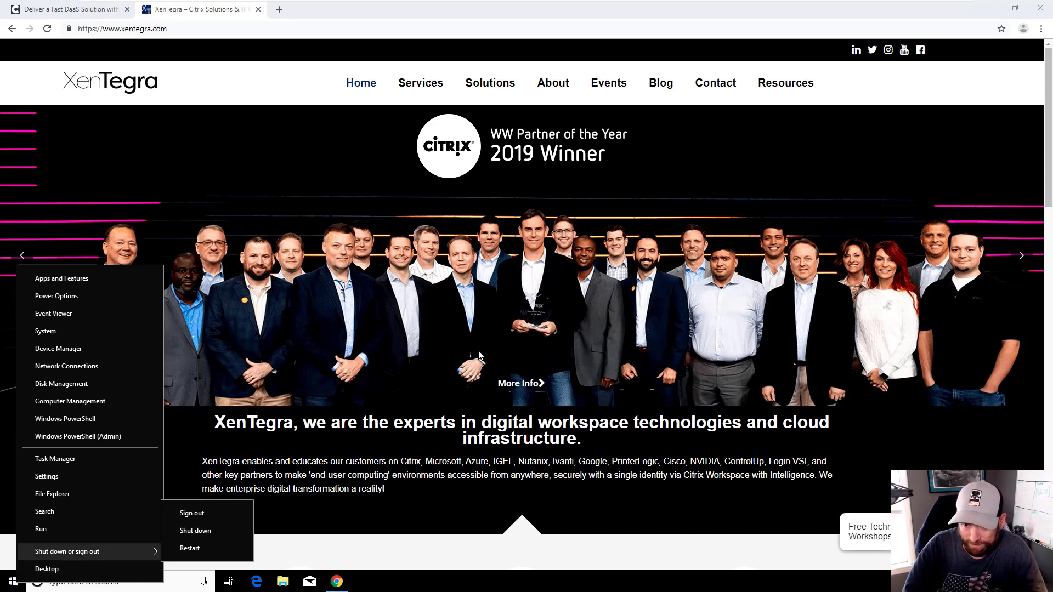
{"action": "left_click", "coordinate": [530, 172]}
{"action": "mouse_move", "coordinate": [674, 4]}
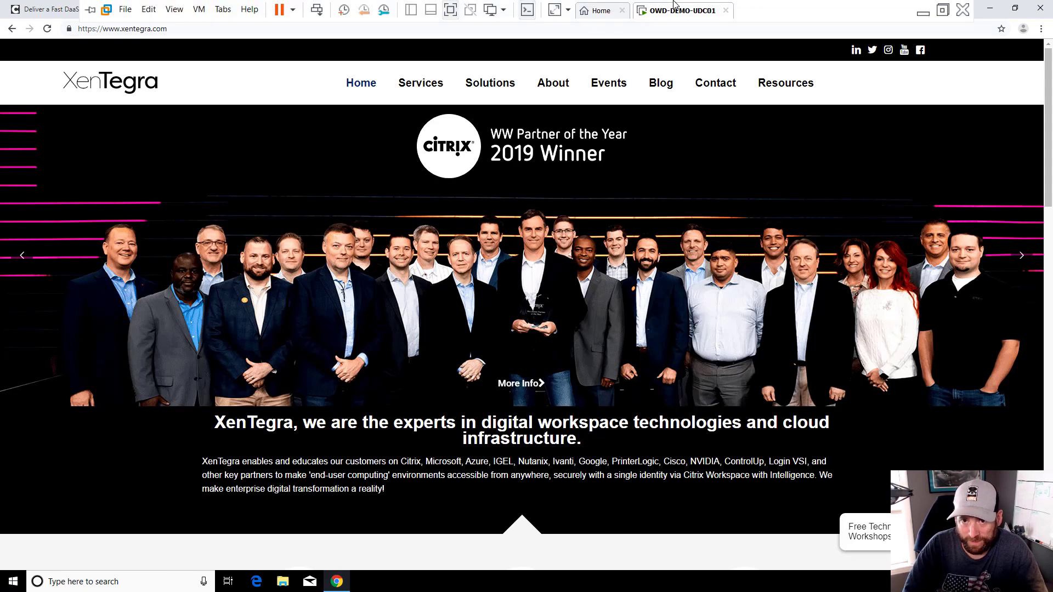
- Minimize the VM and log on to the XenTegra Citrix Workspace with saved credentials
{"action": "left_click", "coordinate": [924, 10]}
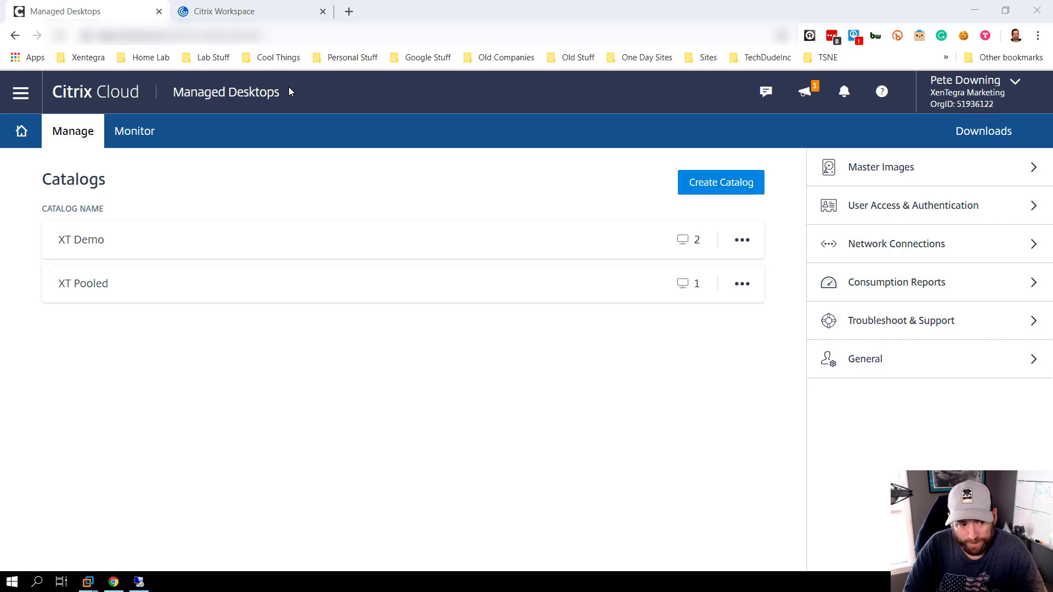
{"action": "left_click", "coordinate": [256, 12]}
{"action": "key", "text": "ctrl+v"}
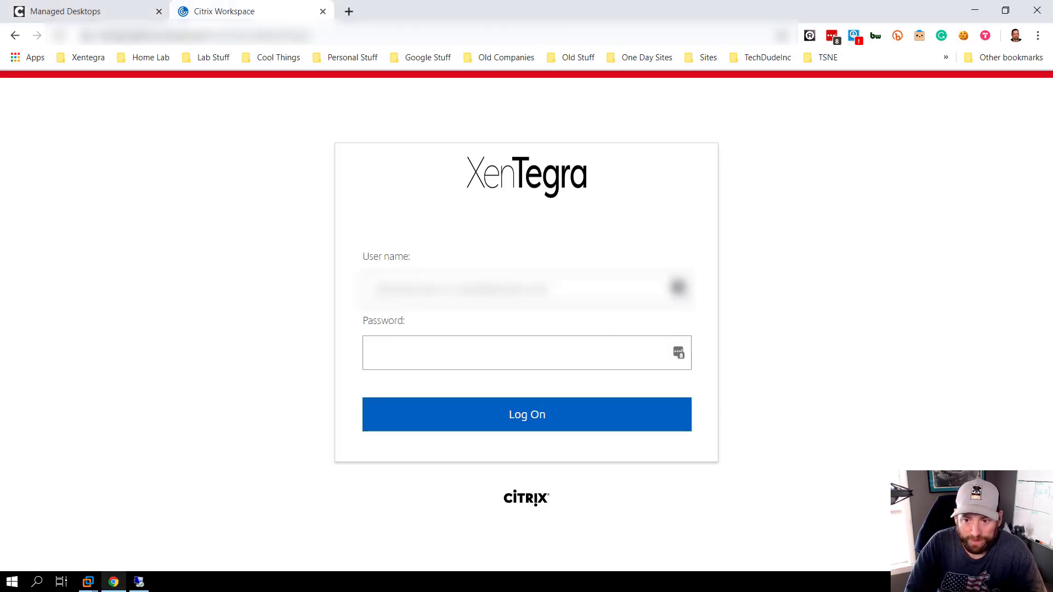
{"action": "left_click", "coordinate": [614, 354]}
{"action": "left_click", "coordinate": [549, 433]}
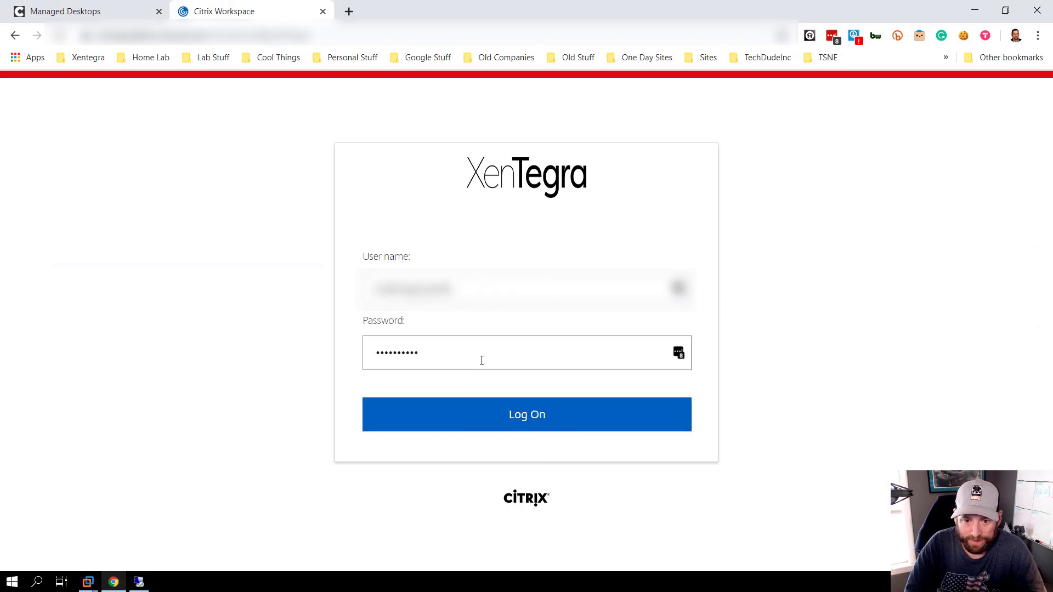
{"action": "left_click", "coordinate": [530, 424]}
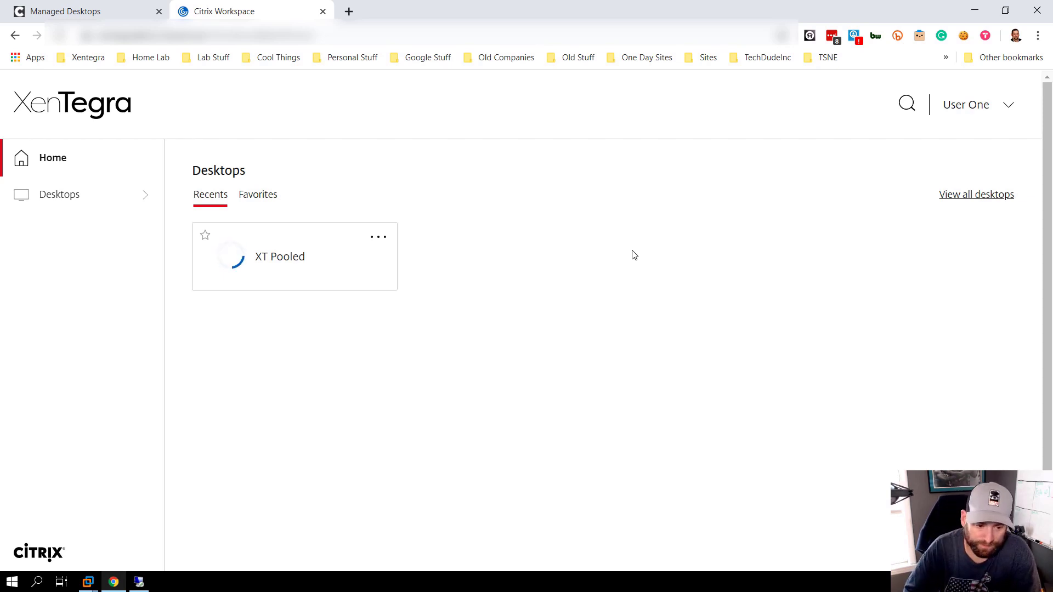
- Review the XT Pooled desktop: flip between its Chrome tabs, minimize Chrome, and check the Start menu
{"action": "mouse_move", "coordinate": [91, 584]}
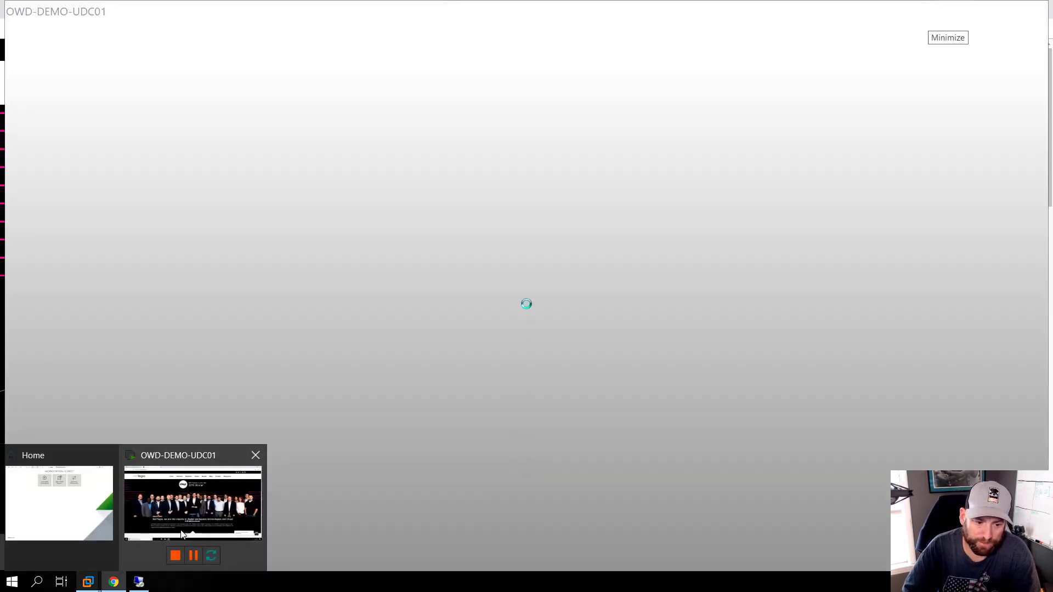
{"action": "left_click", "coordinate": [60, 504]}
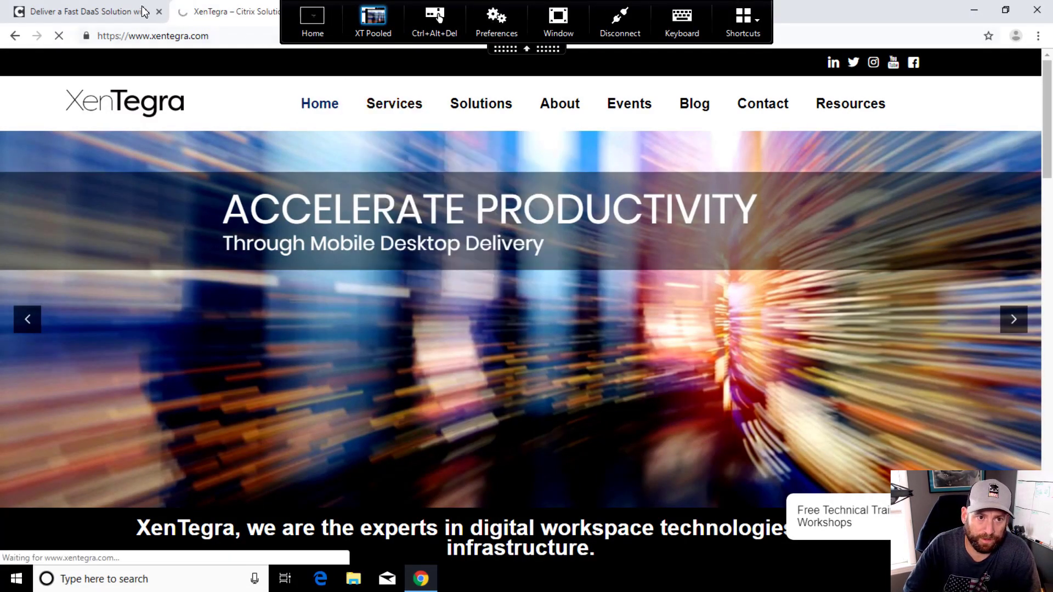
{"action": "left_click", "coordinate": [115, 11]}
{"action": "left_click", "coordinate": [193, 15]}
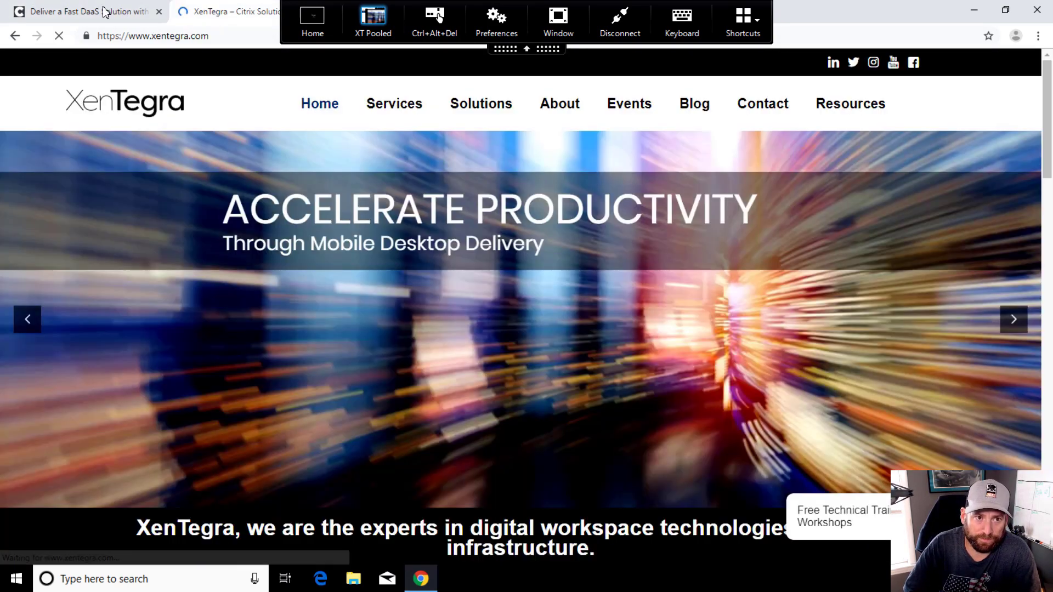
{"action": "left_click", "coordinate": [105, 11]}
{"action": "left_click", "coordinate": [974, 10]}
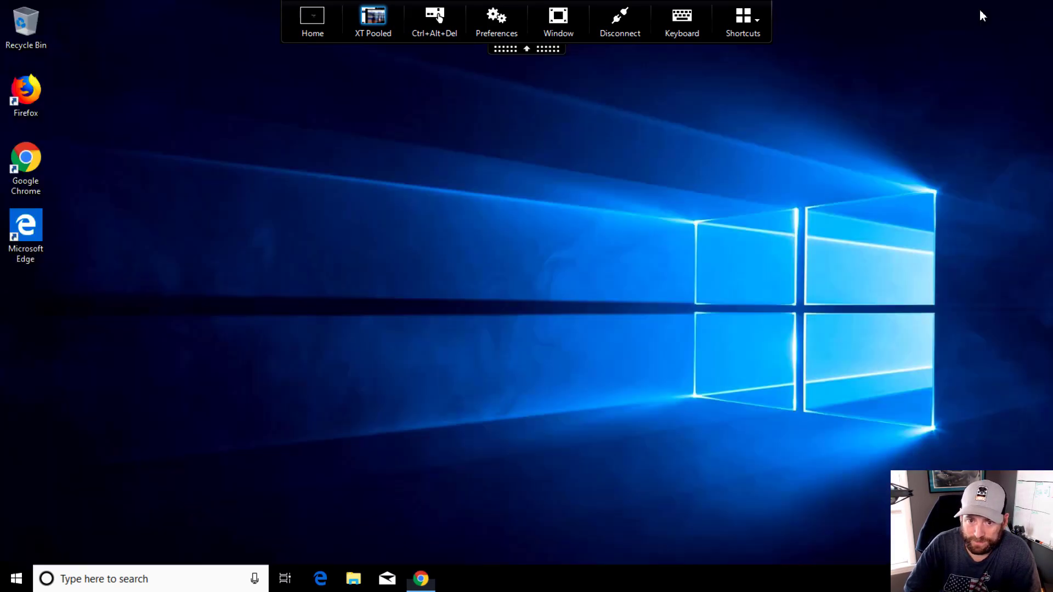
{"action": "key", "text": "super"}
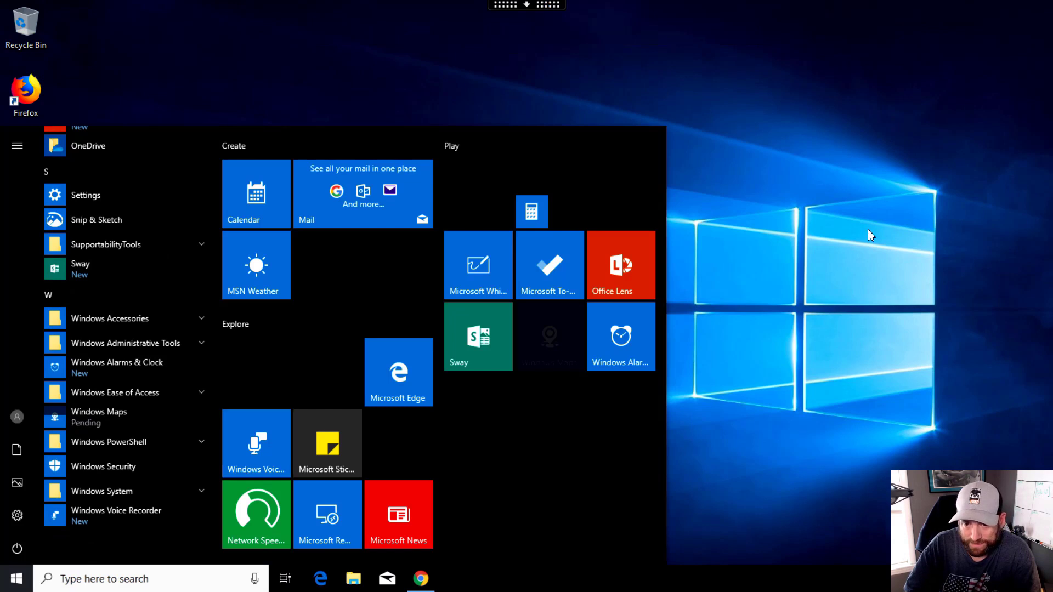
{"action": "left_click", "coordinate": [868, 229]}
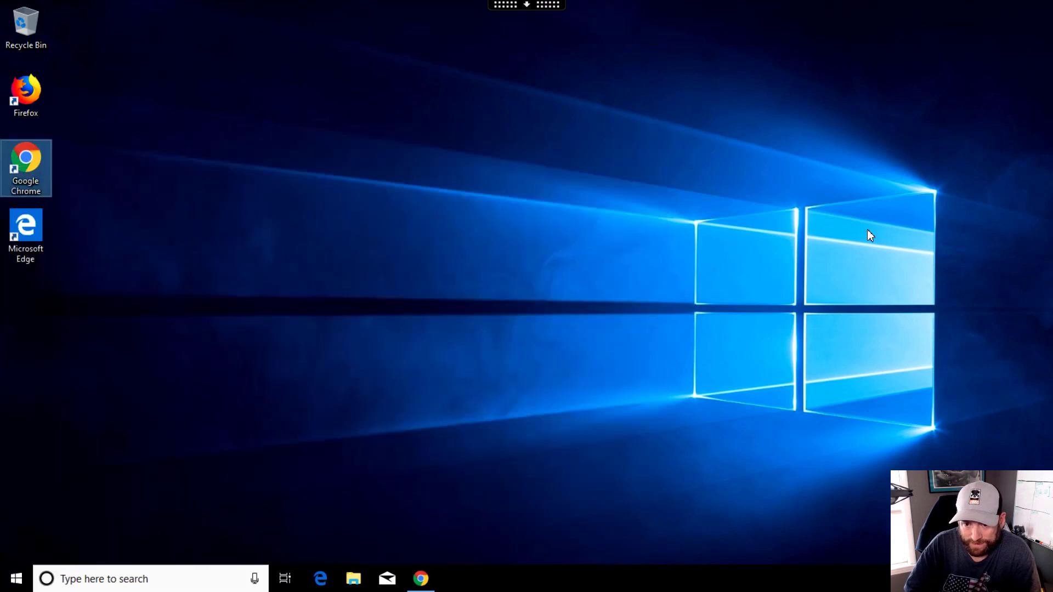
- Return to the Citrix Workspace home page and exit full screen
{"action": "left_click", "coordinate": [501, 5]}
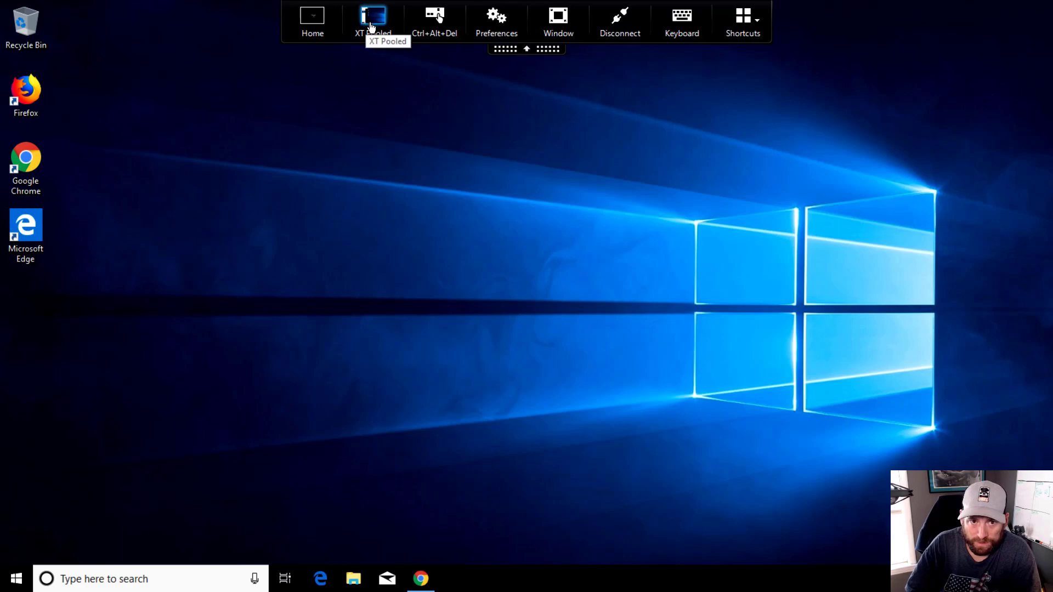
{"action": "left_click", "coordinate": [312, 16]}
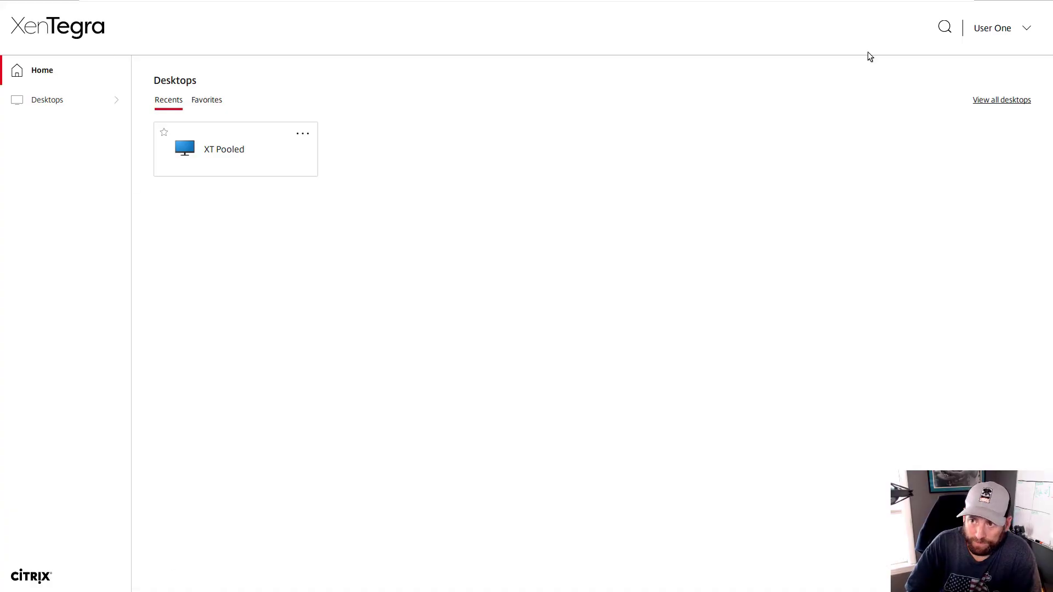
{"action": "left_click", "coordinate": [923, 8]}
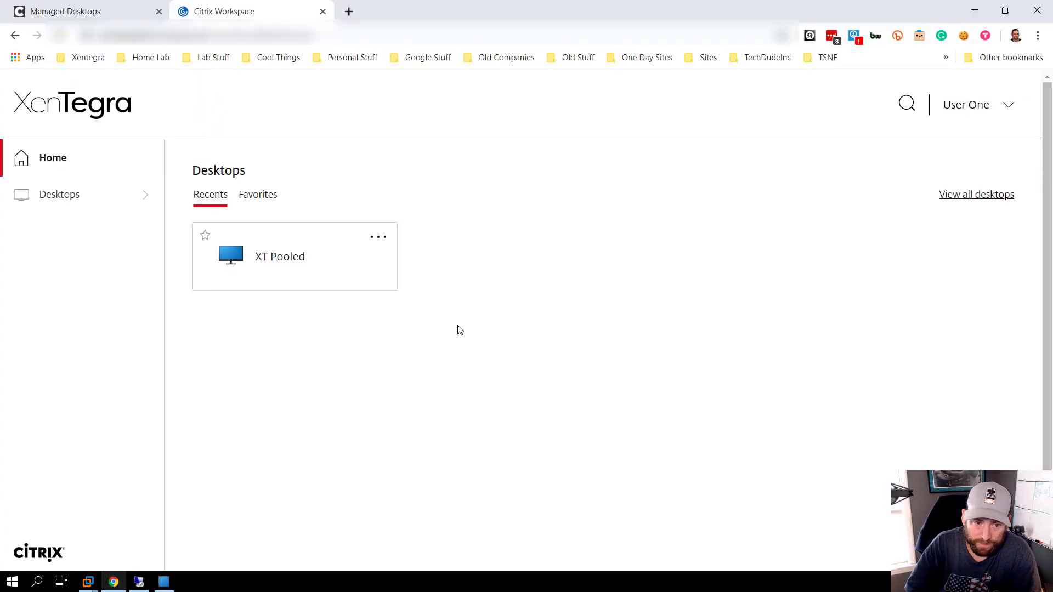
- Open the XT Demo catalog's details and Desktop and Apps tab, then close the panel
{"action": "left_click", "coordinate": [128, 19]}
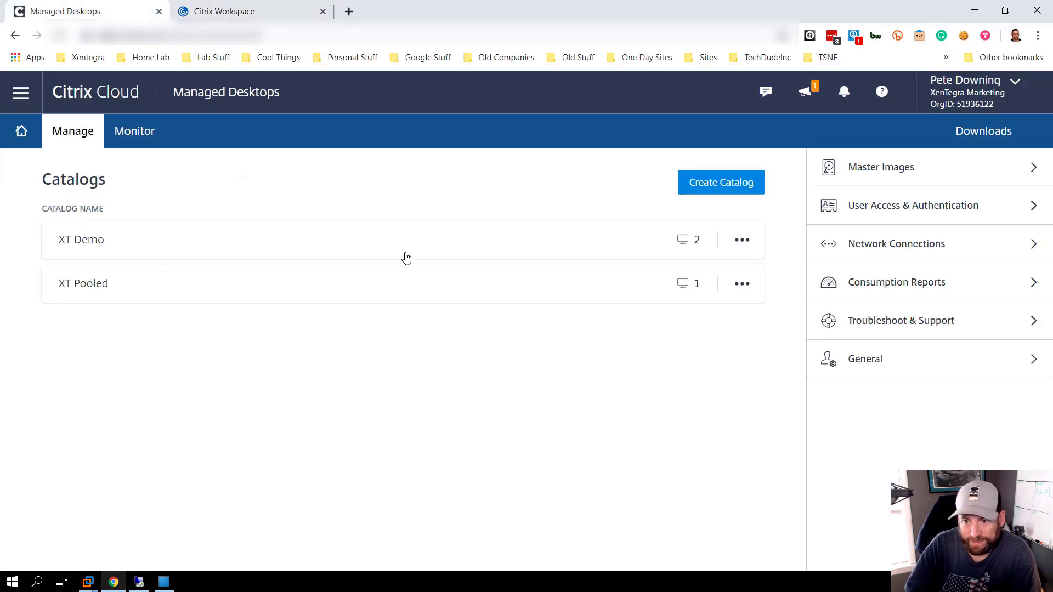
{"action": "left_click", "coordinate": [119, 244]}
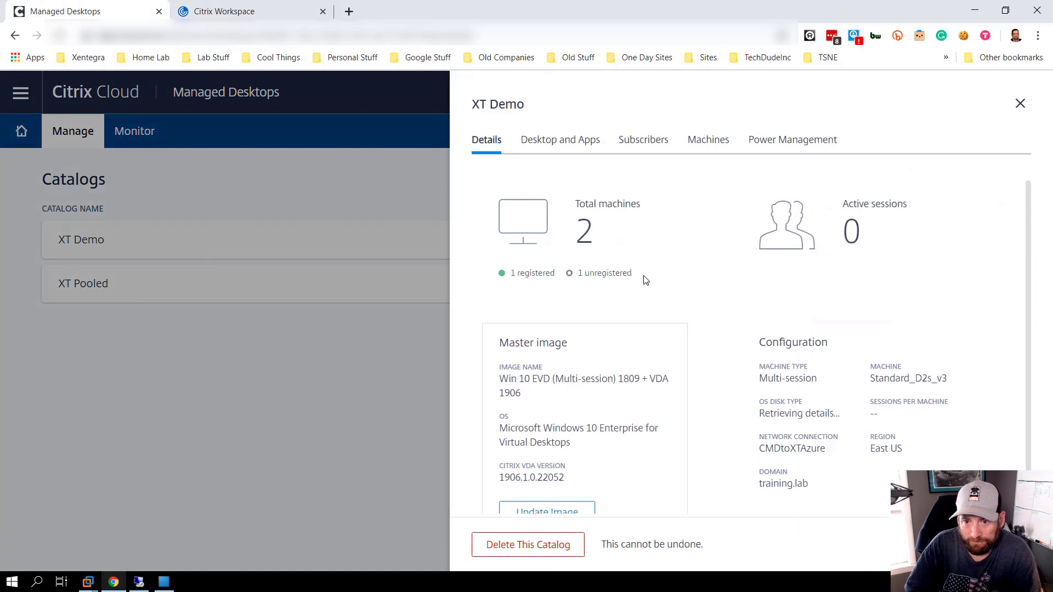
{"action": "left_click", "coordinate": [580, 141]}
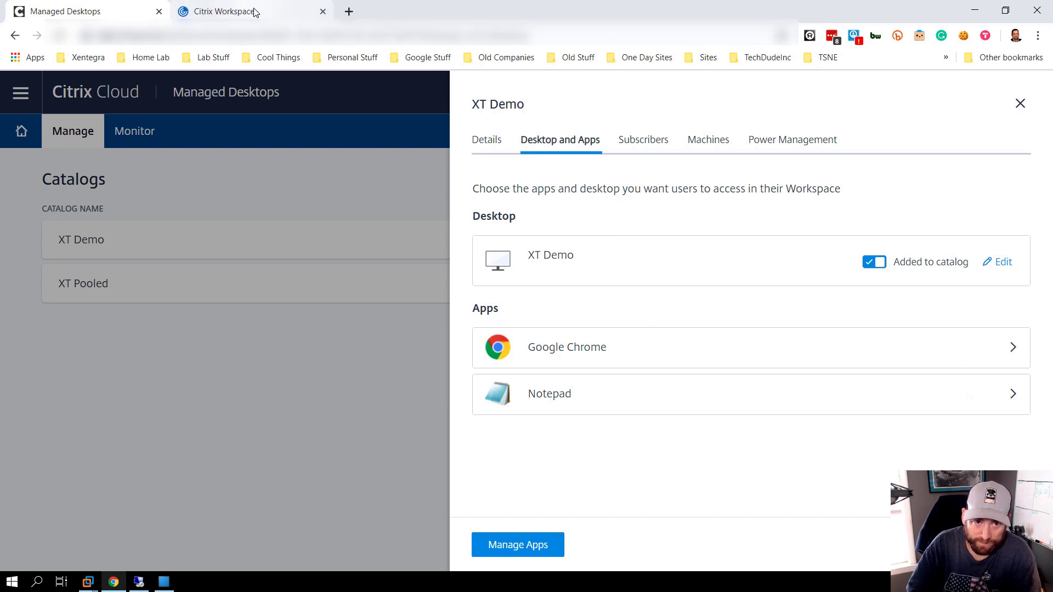
{"action": "left_click", "coordinate": [1021, 104]}
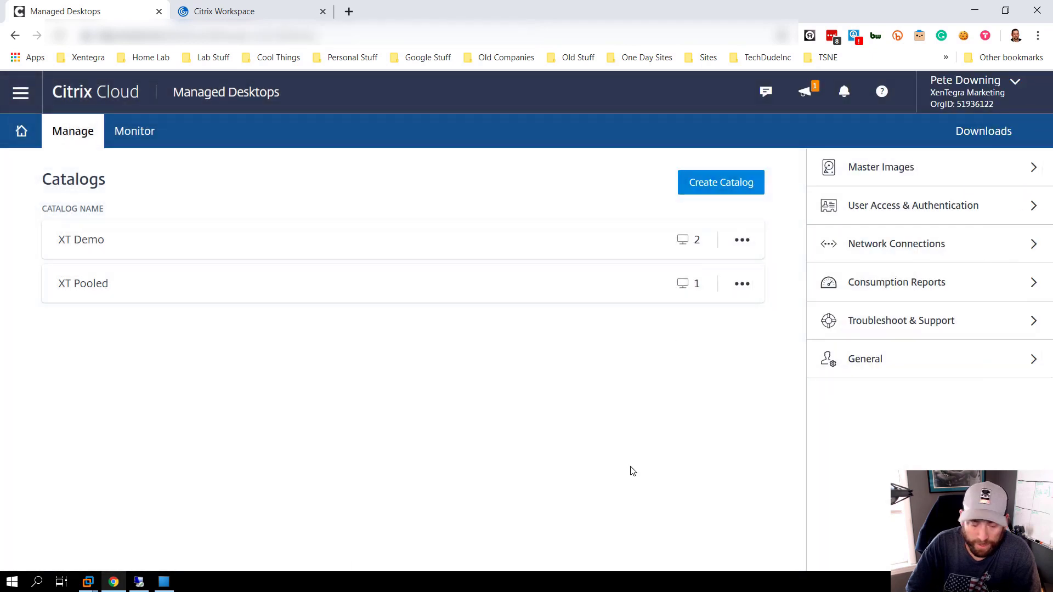